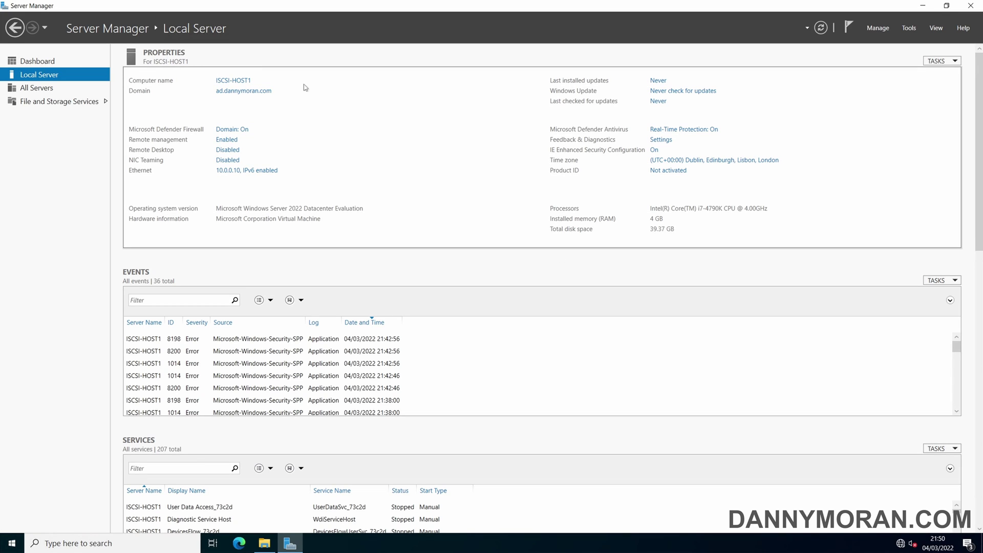
# - Start Add Roles and Features as a role-based installation targeting ISCSI-HOST1
pyautogui.click(880, 31)
pyautogui.click(889, 41)
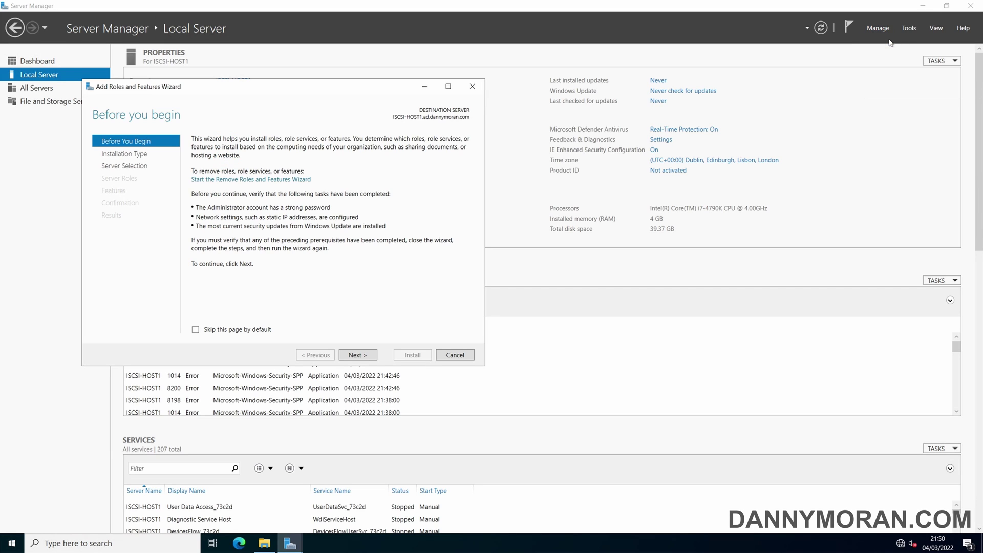
pyautogui.click(361, 355)
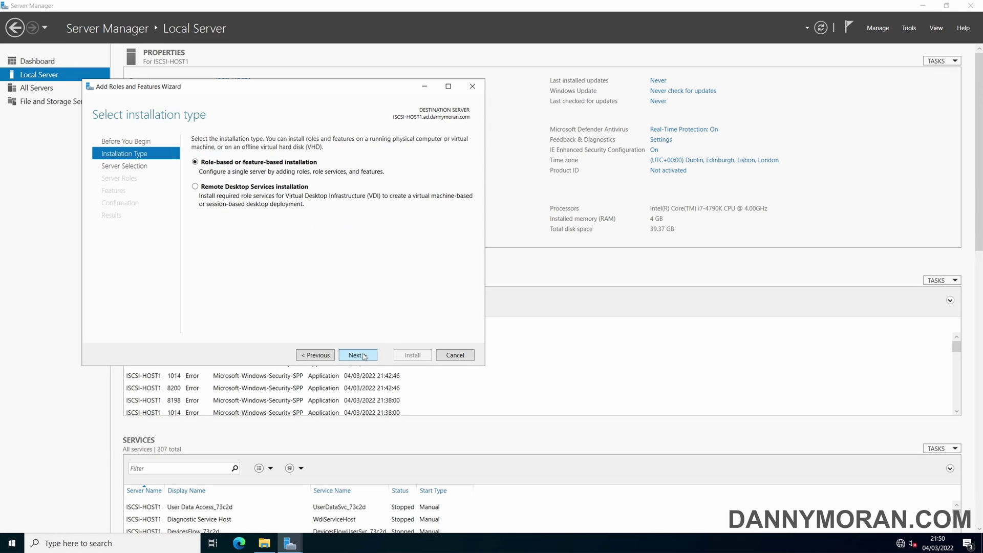
pyautogui.click(358, 355)
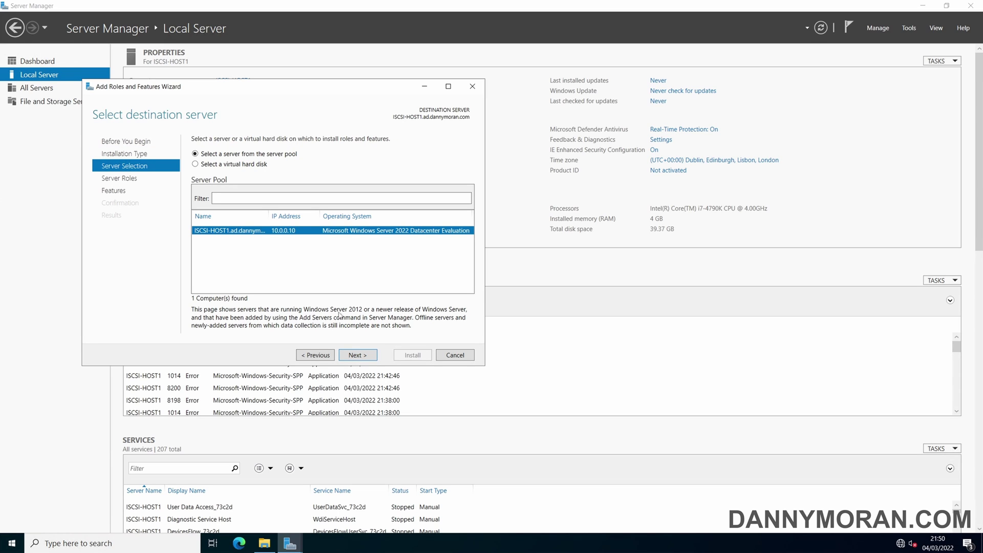
pyautogui.click(358, 355)
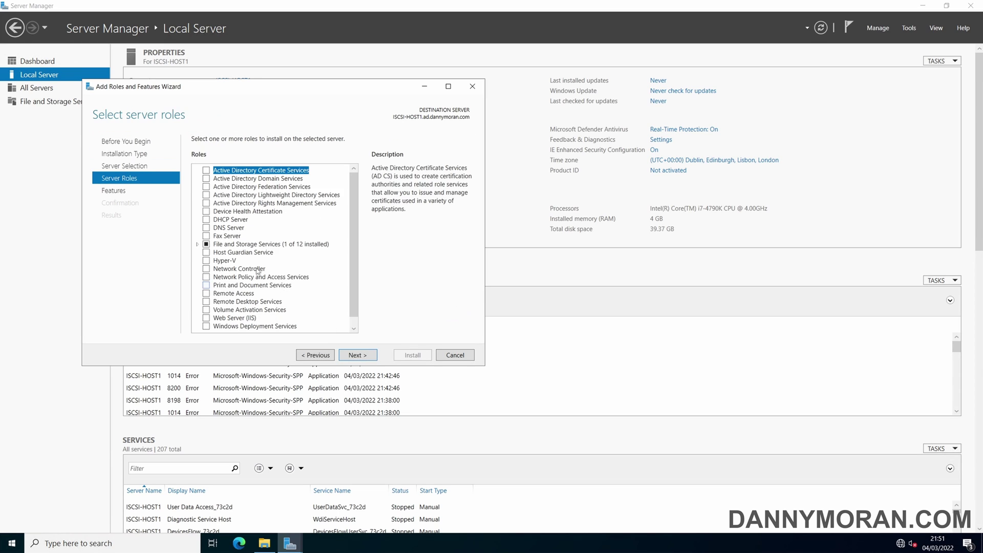
# - Select iSCSI Target Server under File and iSCSI Services, with the required File Server, and install
pyautogui.click(197, 245)
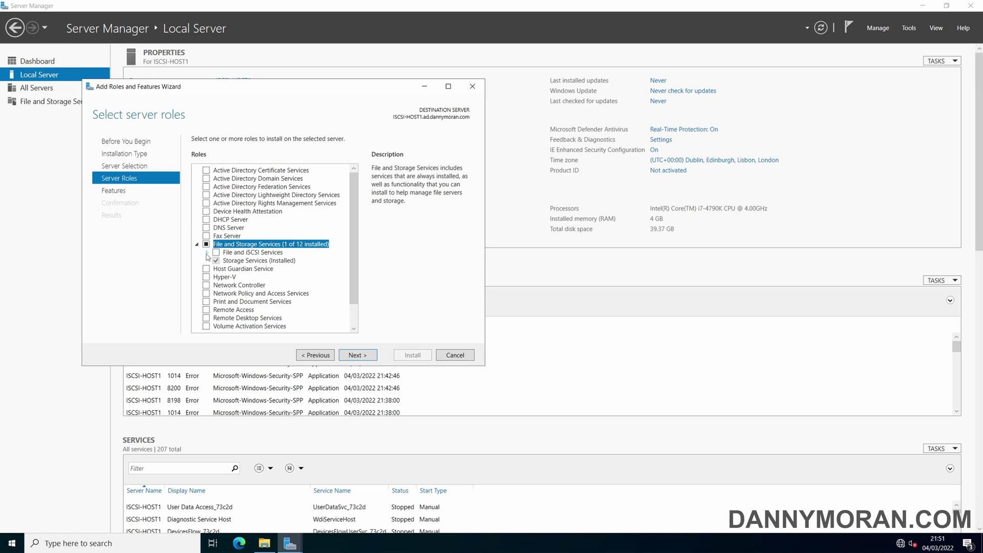
pyautogui.click(207, 253)
pyautogui.scroll(-1, 249, 272)
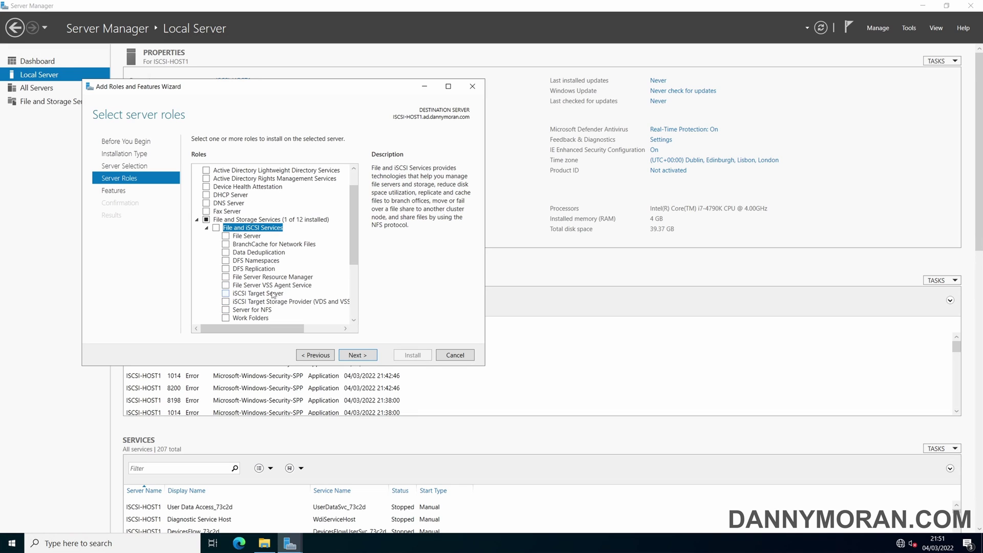
pyautogui.click(224, 293)
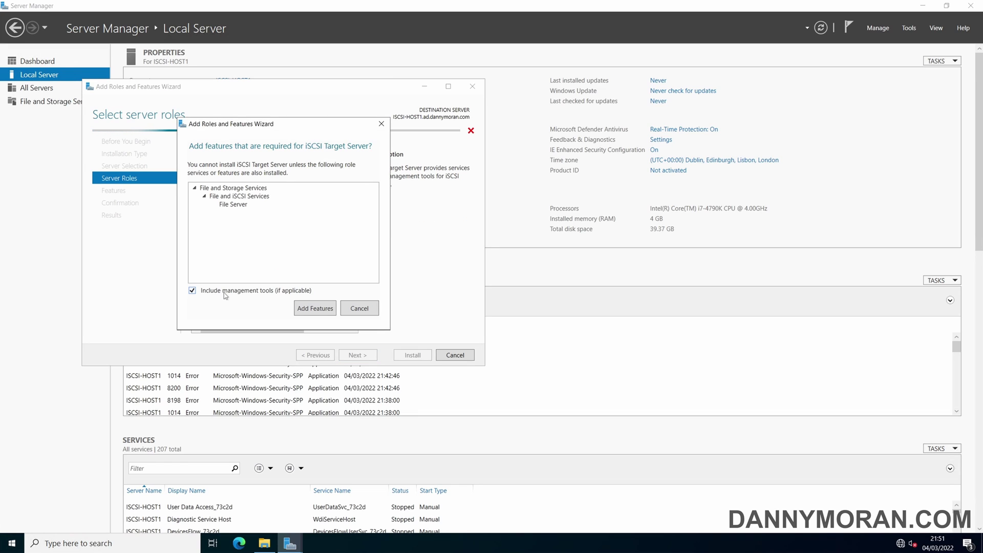
pyautogui.click(313, 308)
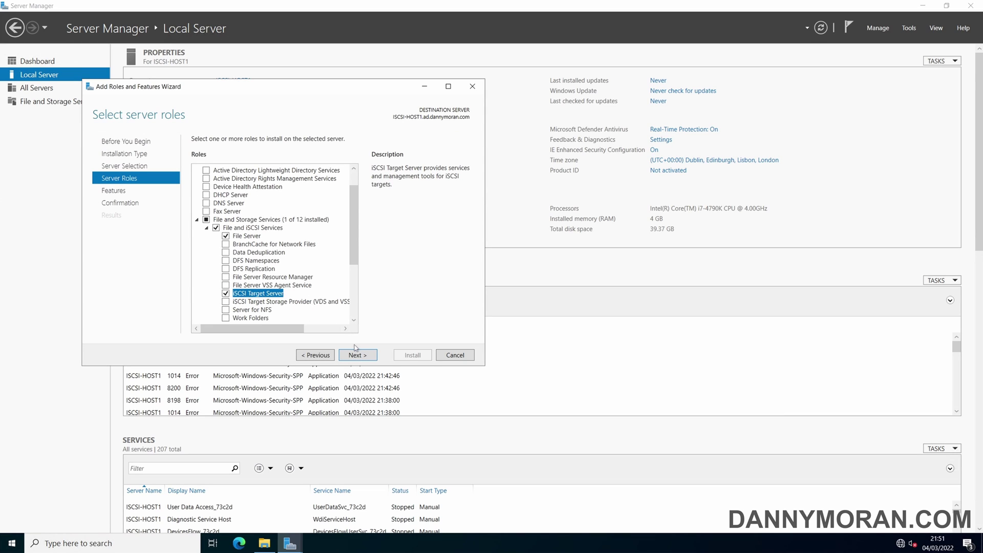
pyautogui.click(357, 354)
pyautogui.click(357, 354)
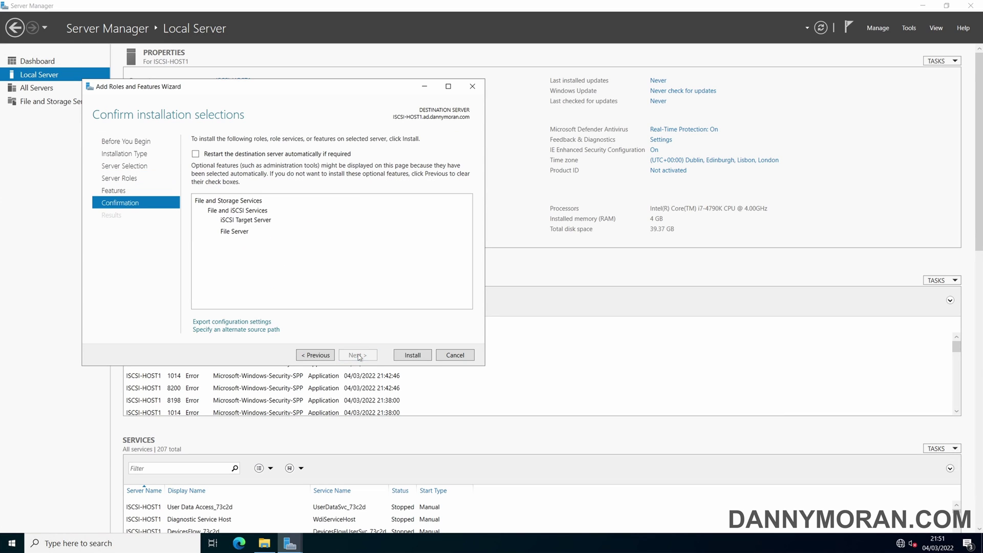
pyautogui.click(415, 355)
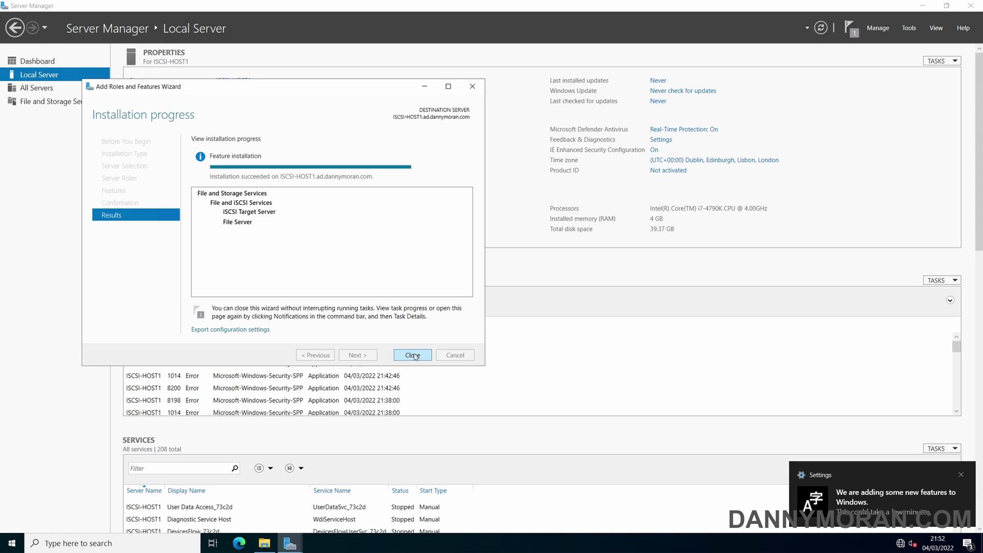
# - Close the installation wizard and go to the iSCSI page of File and Storage Services
pyautogui.click(414, 356)
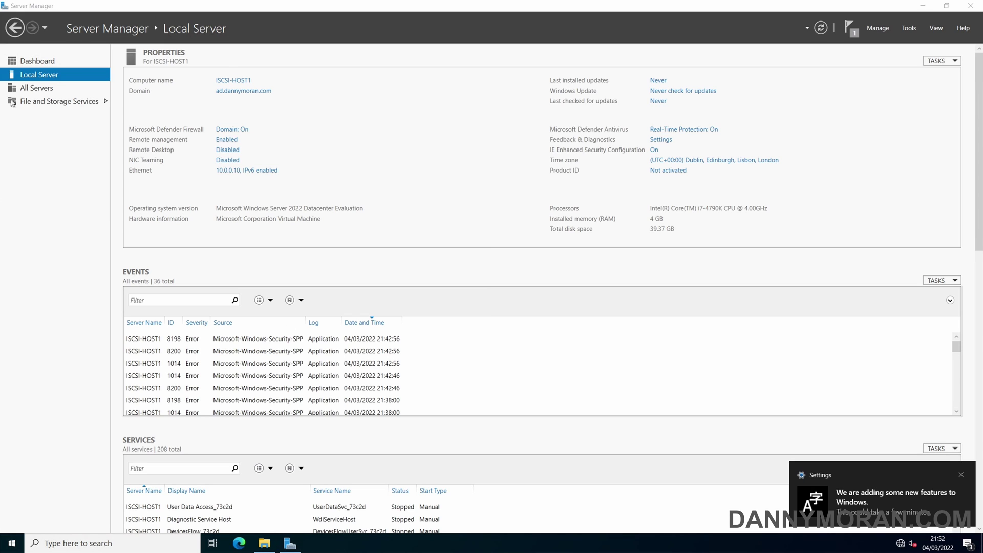
pyautogui.click(35, 103)
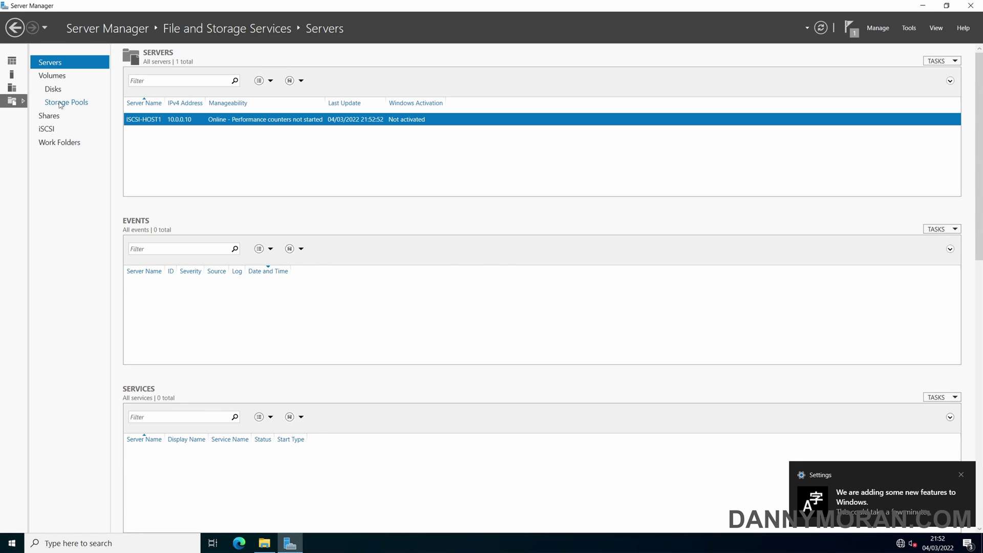
pyautogui.click(49, 130)
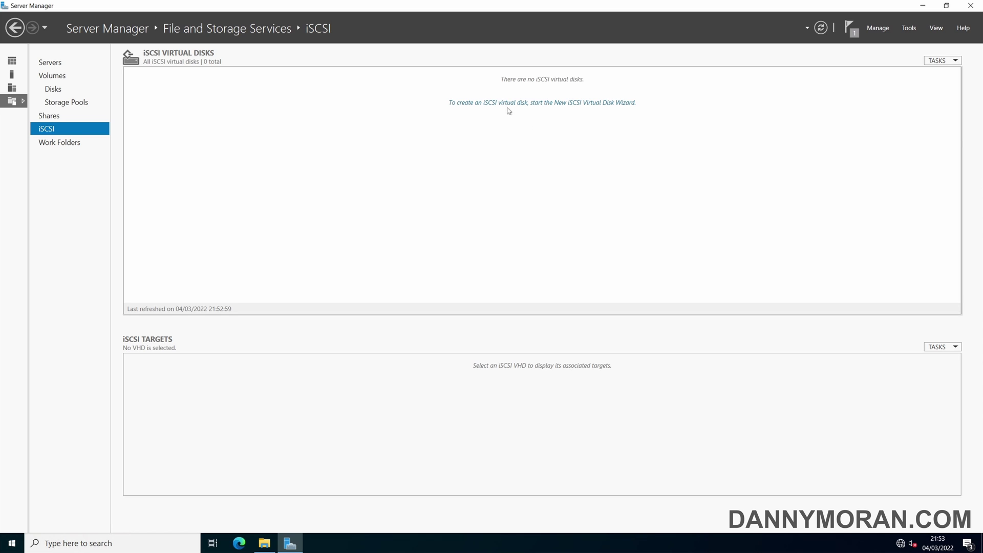
# - Start a new iSCSI virtual disk on volume C: of ISCSI-HOST1
pyautogui.click(562, 106)
pyautogui.click(264, 202)
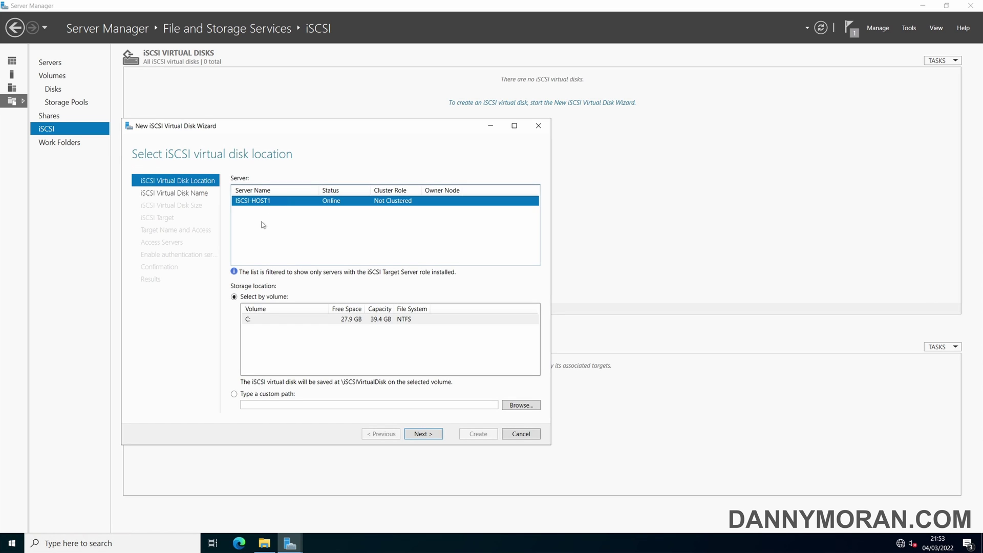
pyautogui.click(254, 319)
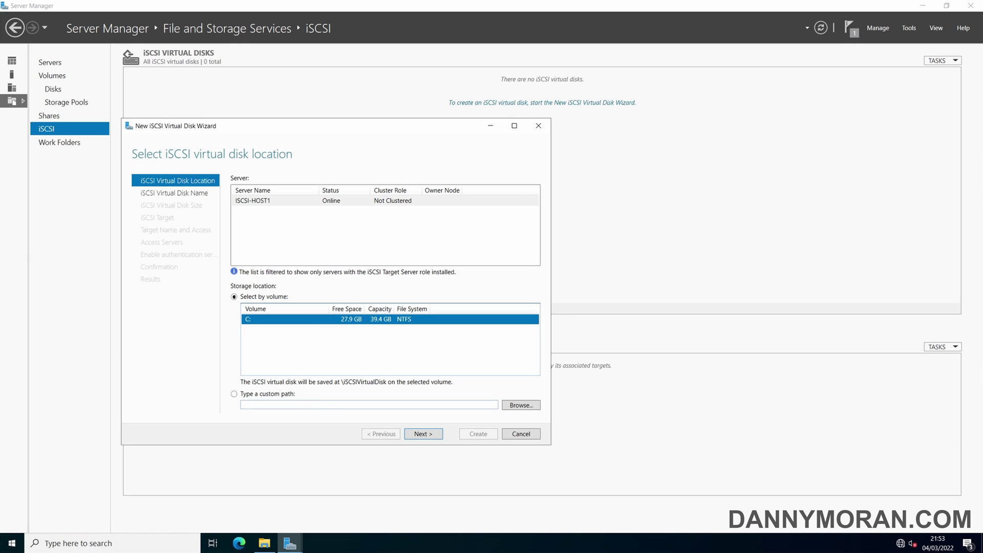
pyautogui.click(430, 436)
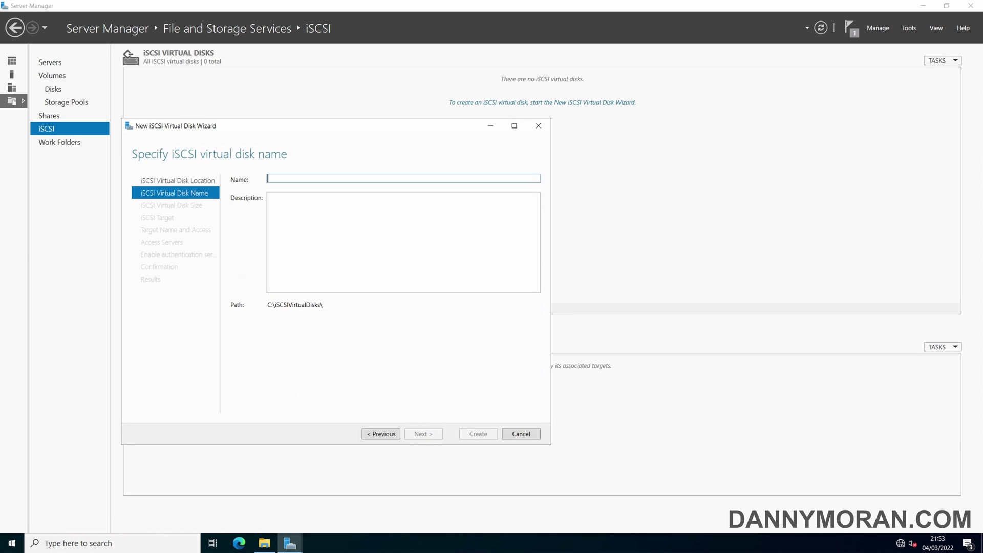
# - Name the disk iscsi-fixed-disk-1 and use the same text as its description
pyautogui.write('is')
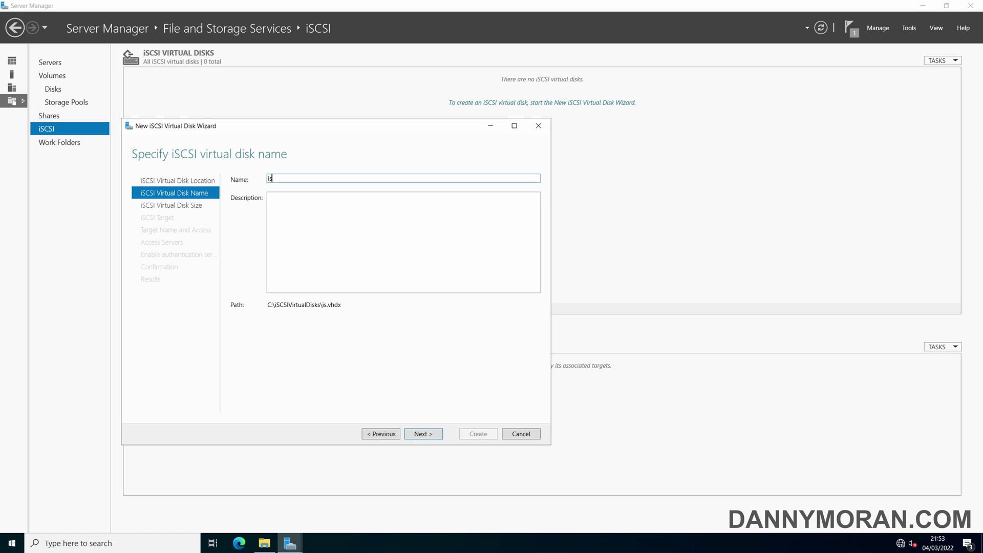
pyautogui.write('csi-fixed-disk-1')
pyautogui.moveTo(314, 179); pyautogui.dragTo(232, 180)
pyautogui.hotkey('ctrl', 'c')
pyautogui.press('Tab')
pyautogui.hotkey('ctrl', 'v')
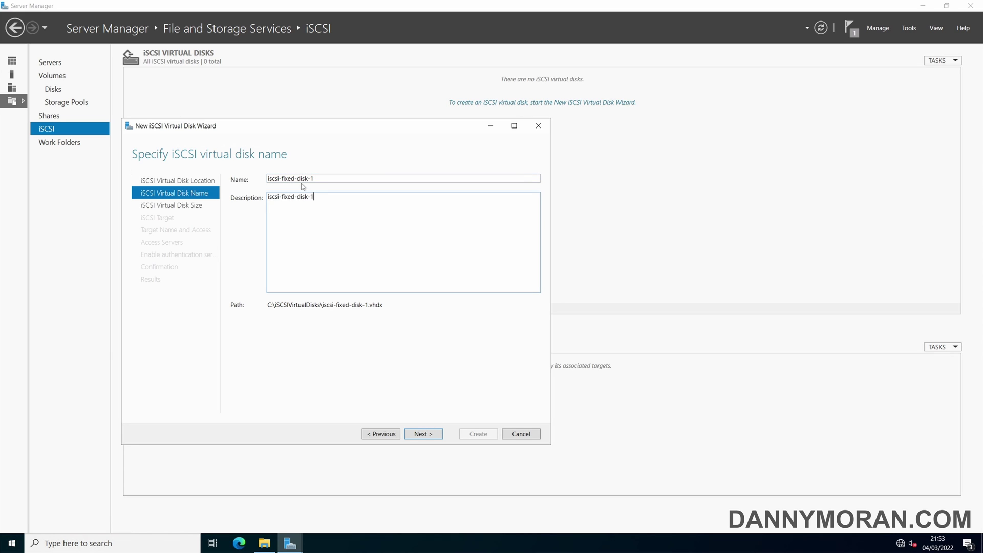
pyautogui.click(424, 434)
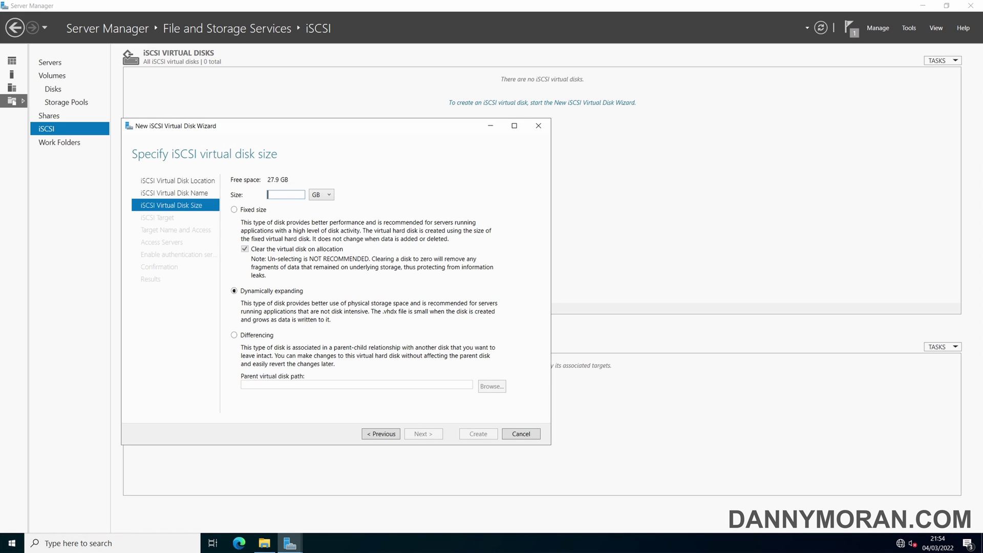
# - Set the virtual disk size to 5 GB, fixed size
pyautogui.write('5')
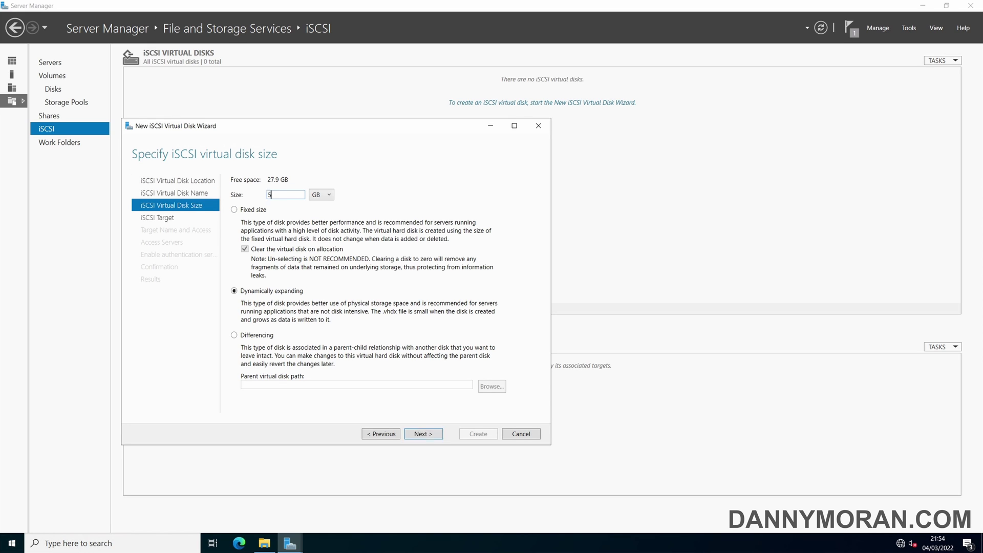
pyautogui.click(252, 210)
pyautogui.click(435, 434)
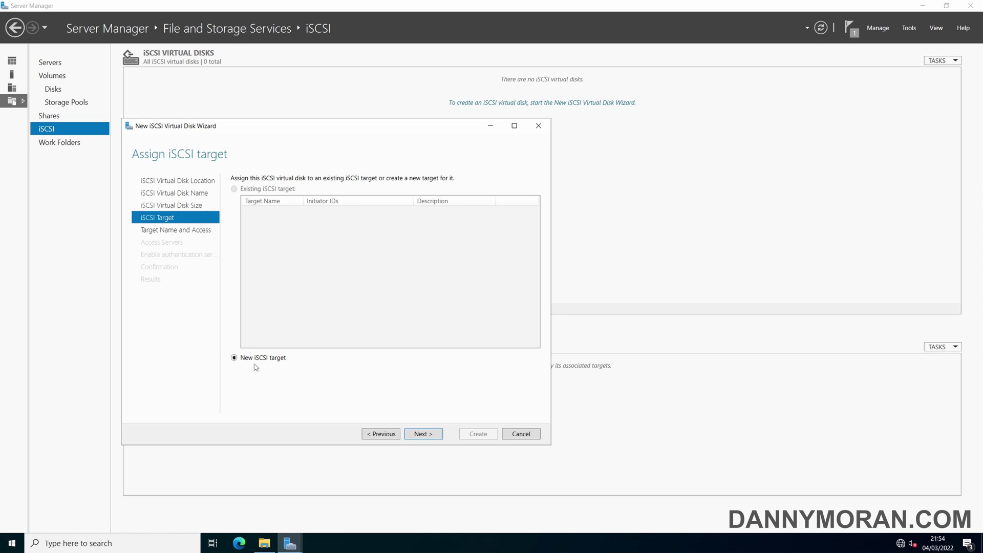
# - Create a new iSCSI target named iscsi-target-dc01, with the same description
pyautogui.click(428, 434)
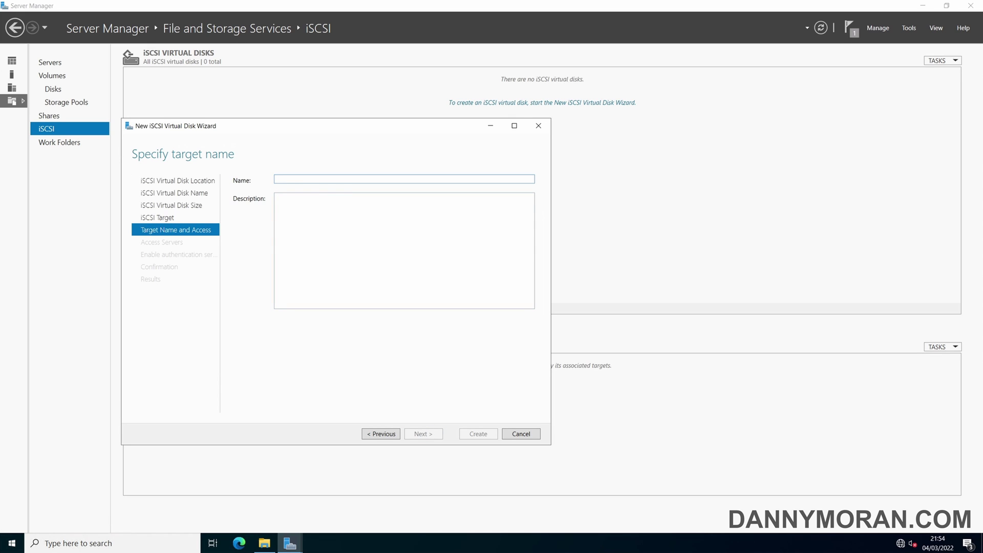
pyautogui.write('isc')
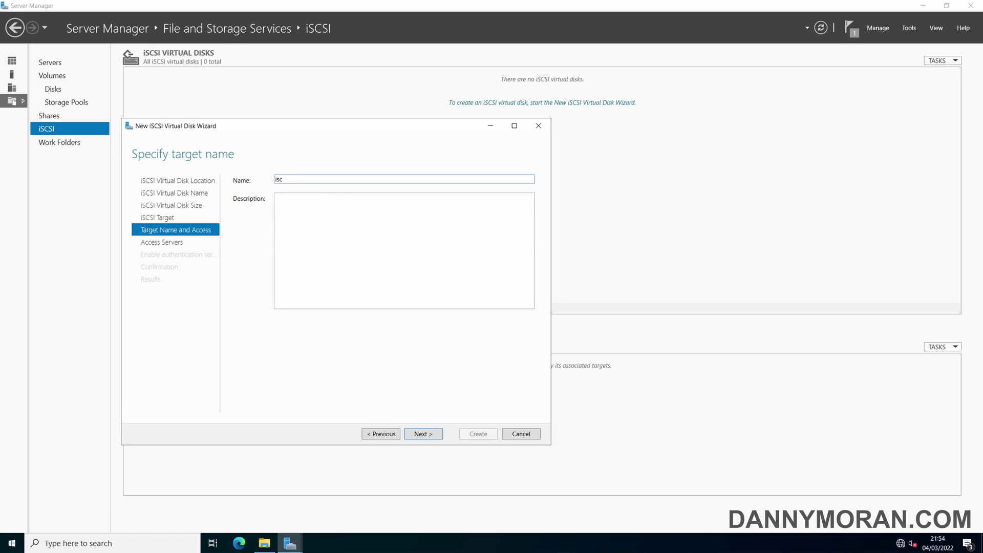
pyautogui.write('si-target-dc01')
pyautogui.hotkey('ctrl', 'a')
pyautogui.hotkey('ctrl', 'c')
pyautogui.press('Tab')
pyautogui.hotkey('ctrl', 'v')
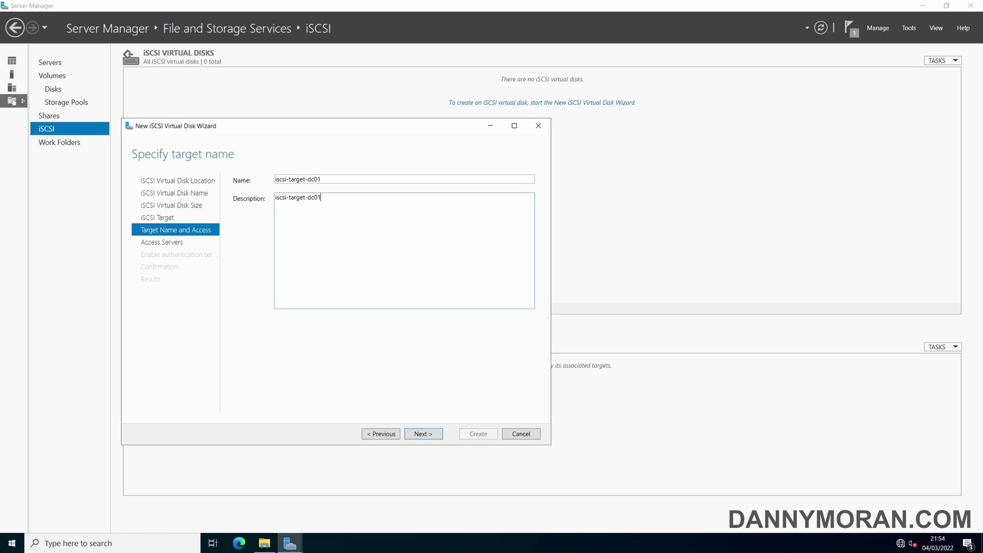
pyautogui.click(423, 433)
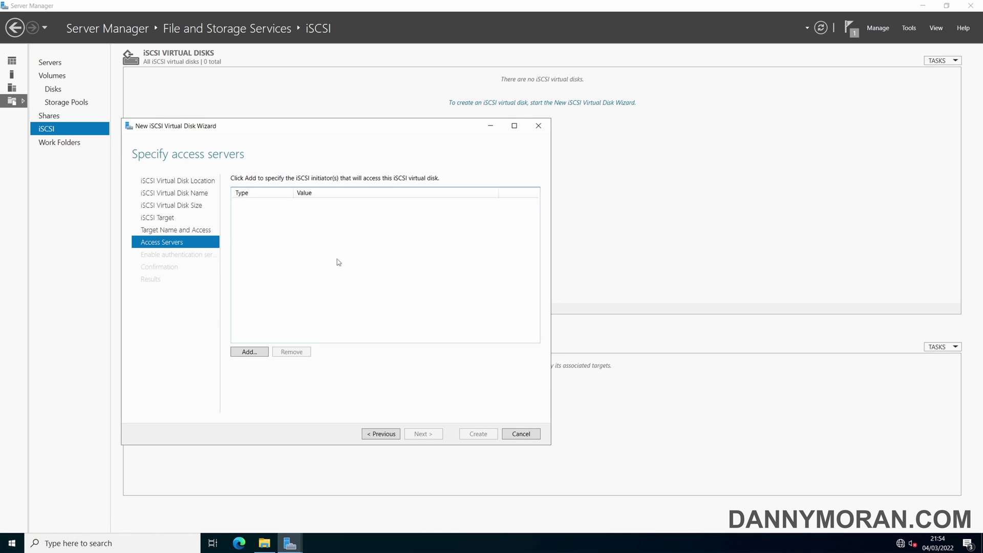
# - Add DC01's IQN as an initiator allowed to access the target
pyautogui.click(262, 353)
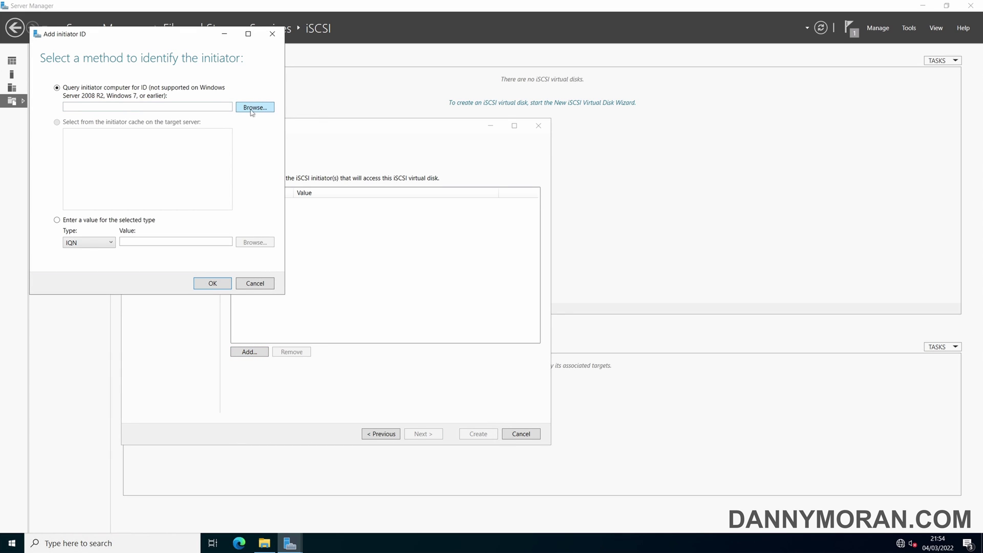
pyautogui.click(105, 245)
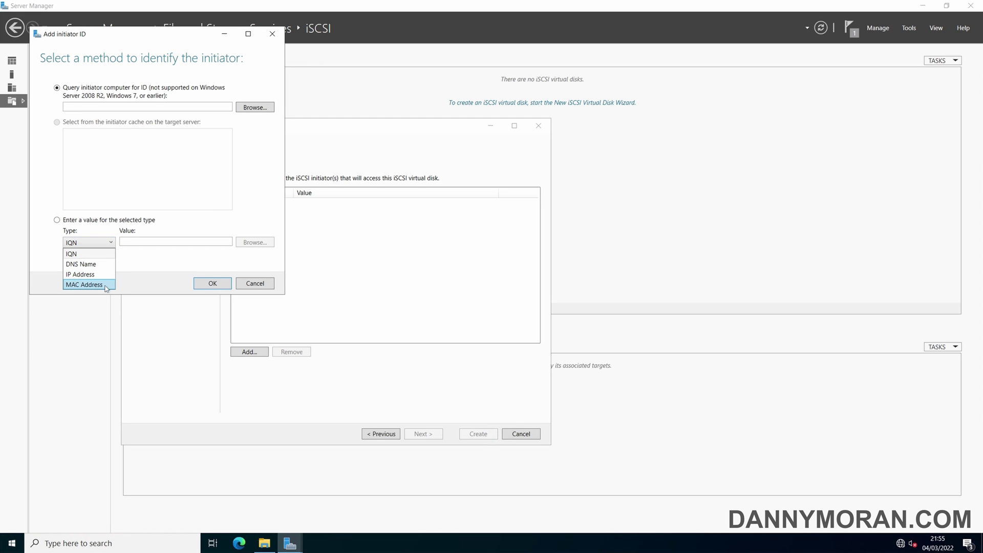
pyautogui.click(106, 253)
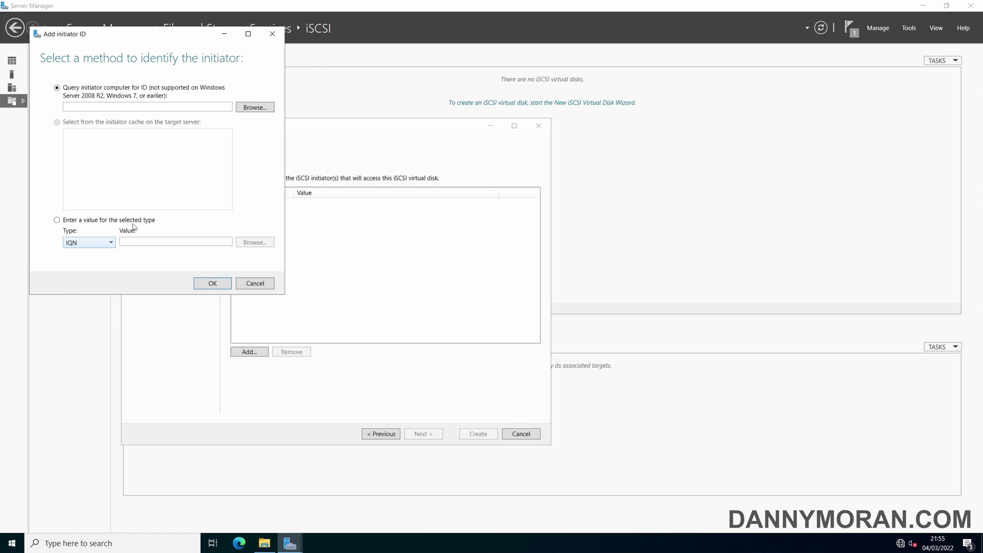
pyautogui.click(254, 107)
pyautogui.write('dc01')
pyautogui.click(233, 127)
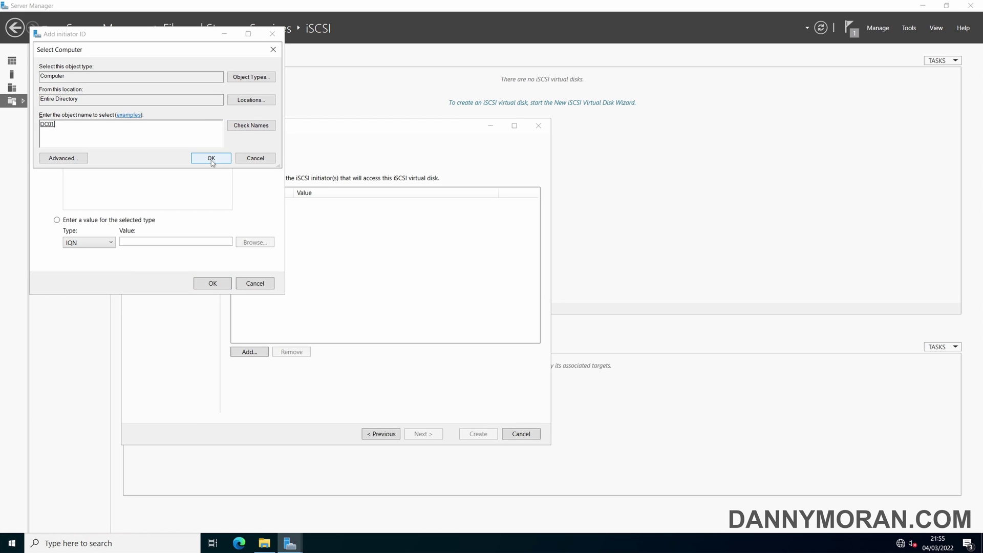
pyautogui.click(211, 159)
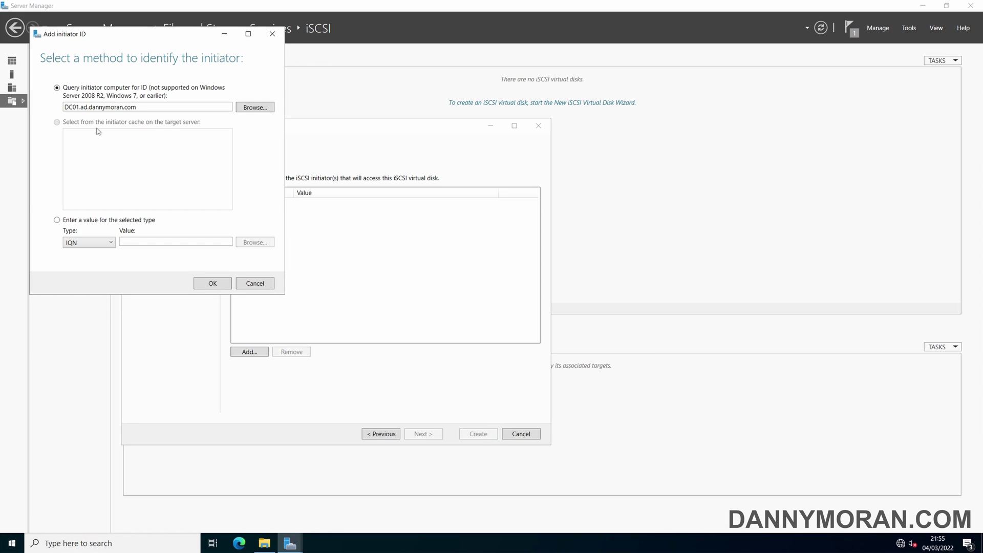
pyautogui.click(208, 287)
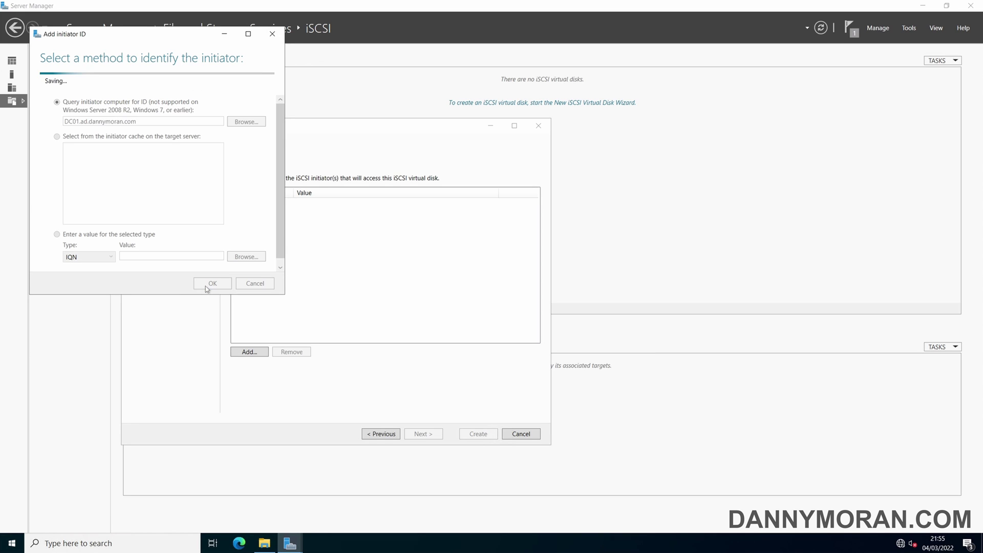
pyautogui.click(308, 204)
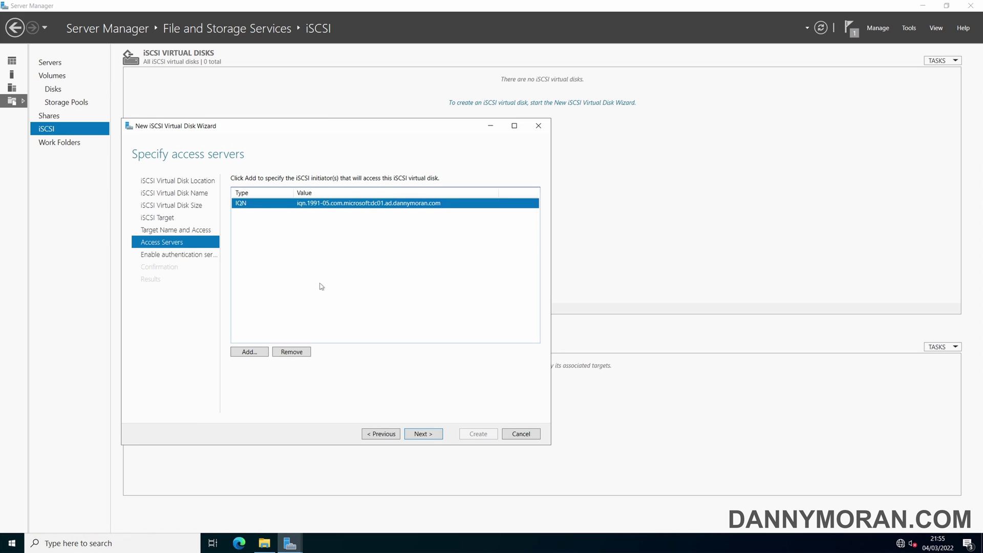
# - Leave CHAP disabled, create the 5.00 GB fixed disk, and close the wizard
pyautogui.click(423, 435)
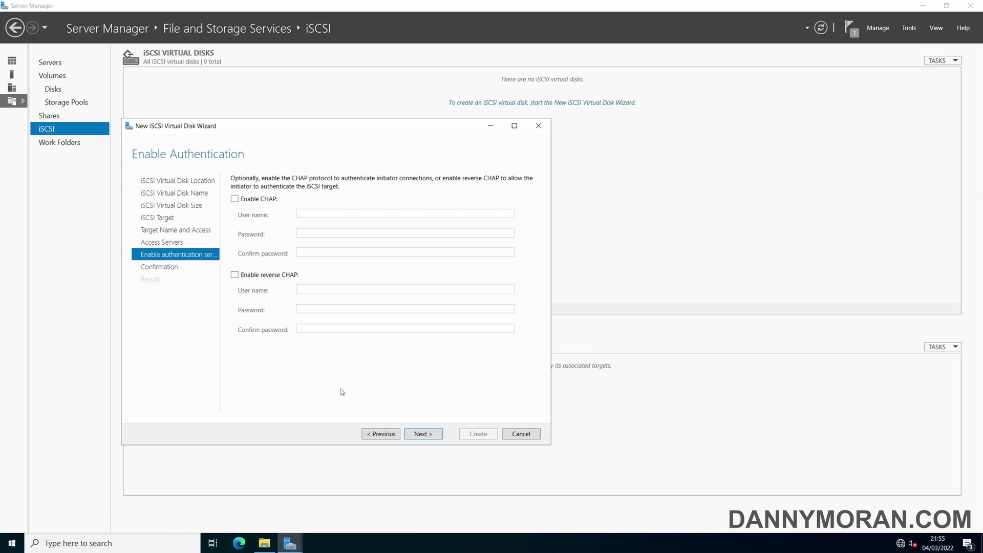
pyautogui.click(430, 434)
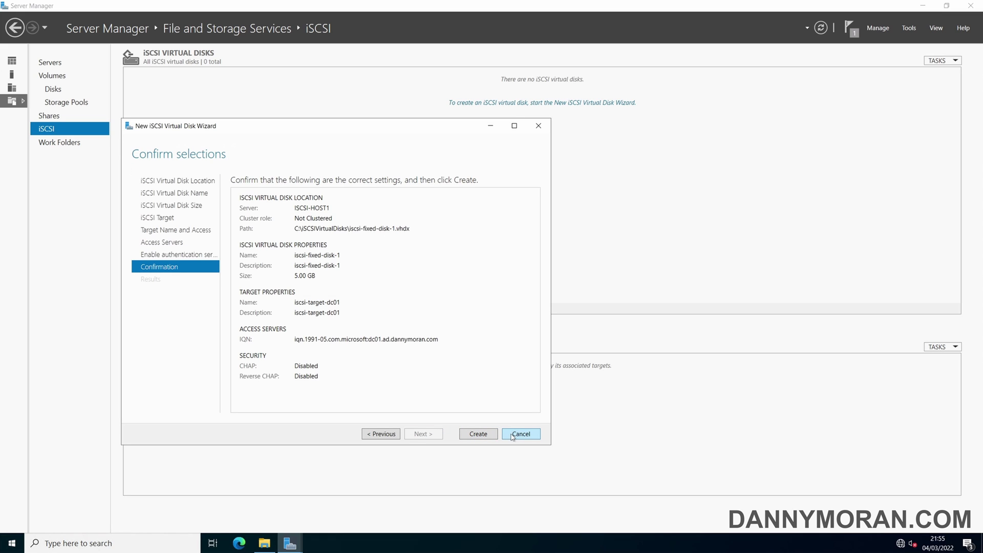
pyautogui.click(485, 439)
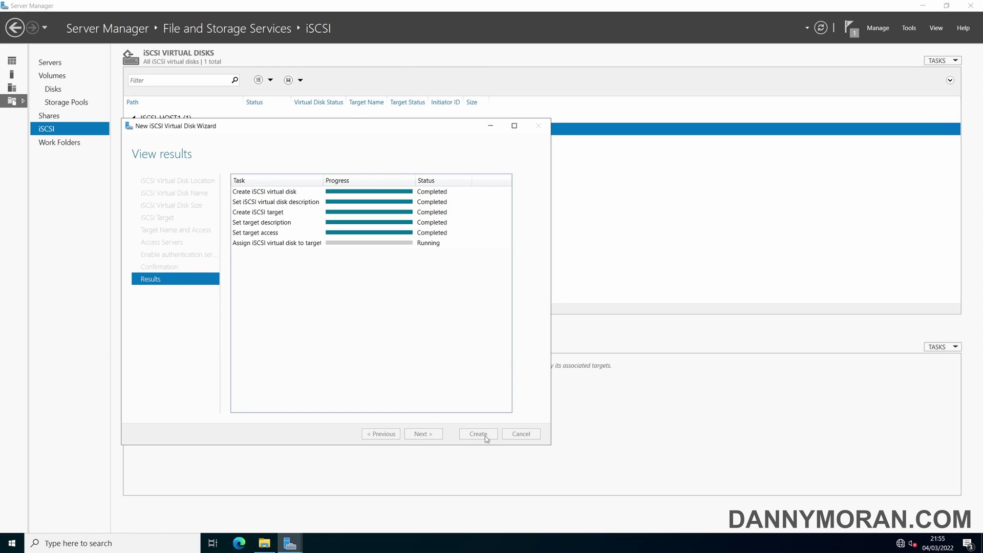
pyautogui.click(475, 432)
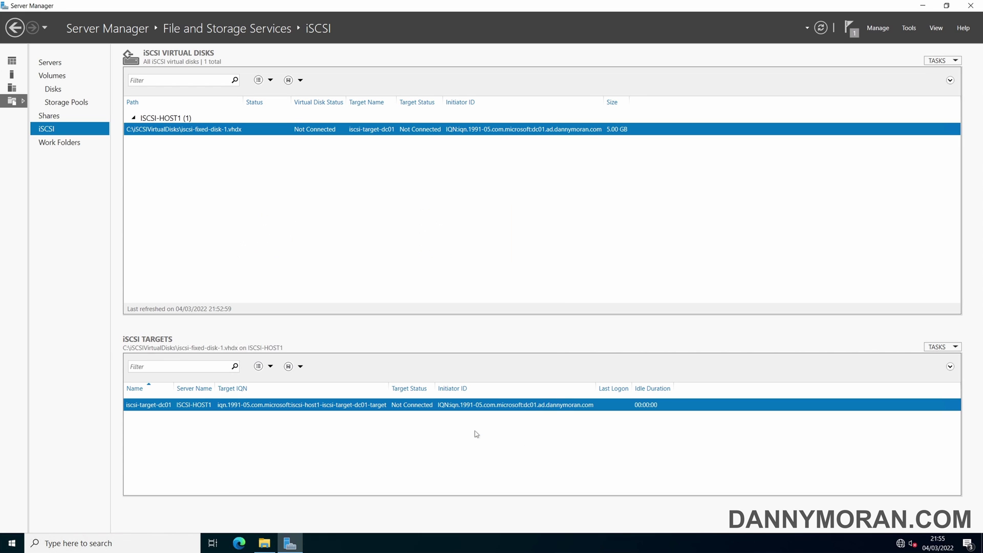
# - Start another new iSCSI virtual disk stored on the C: volume
pyautogui.rightClick(246, 165)
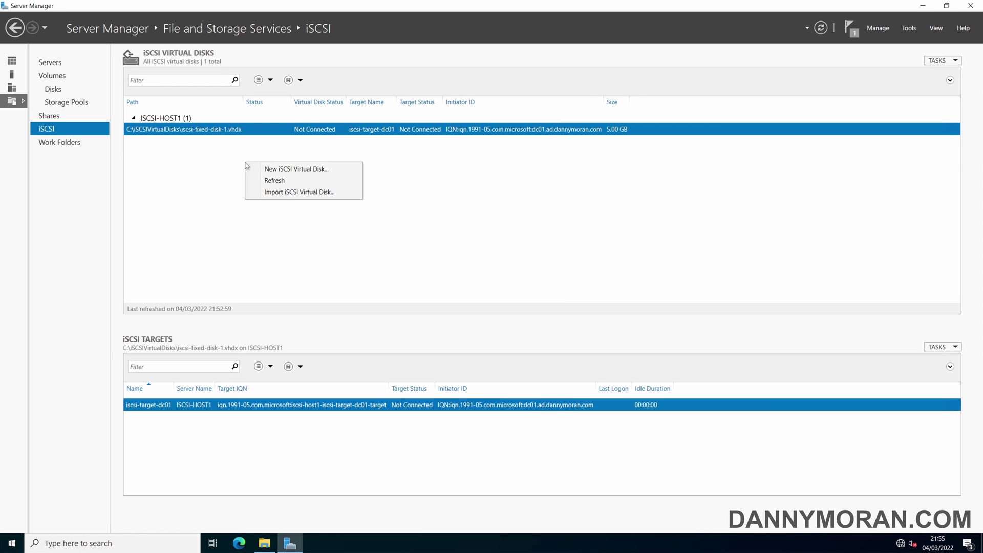
pyautogui.click(272, 171)
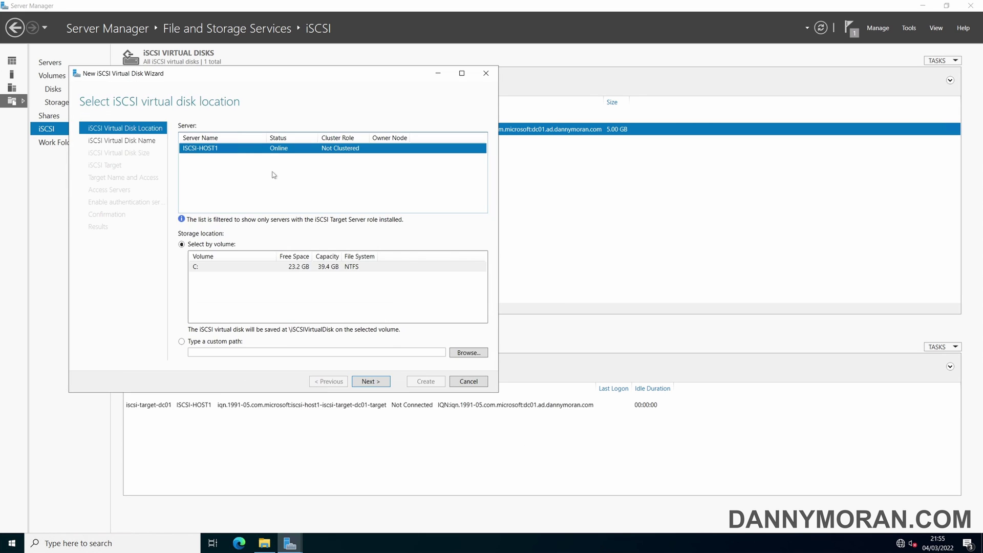
pyautogui.click(228, 269)
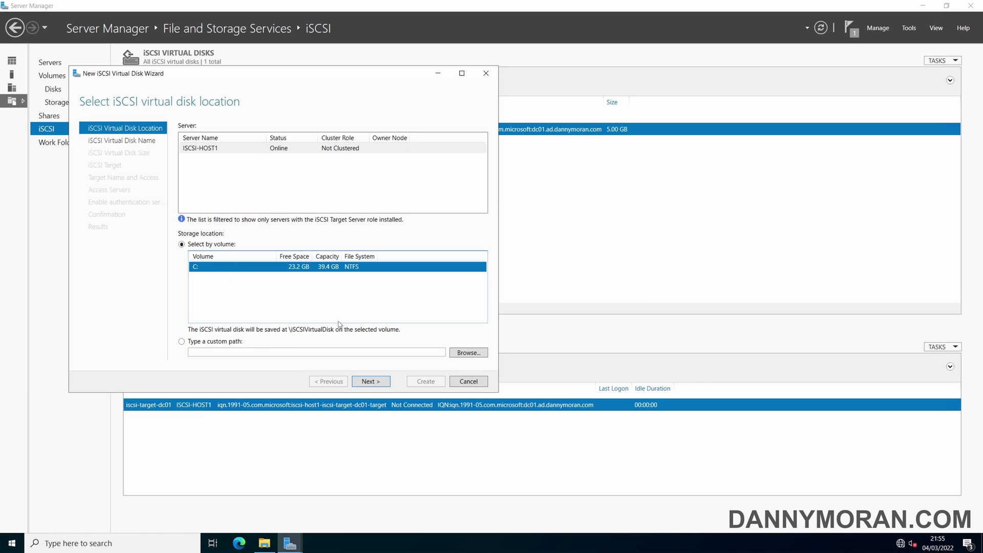
pyautogui.click(378, 385)
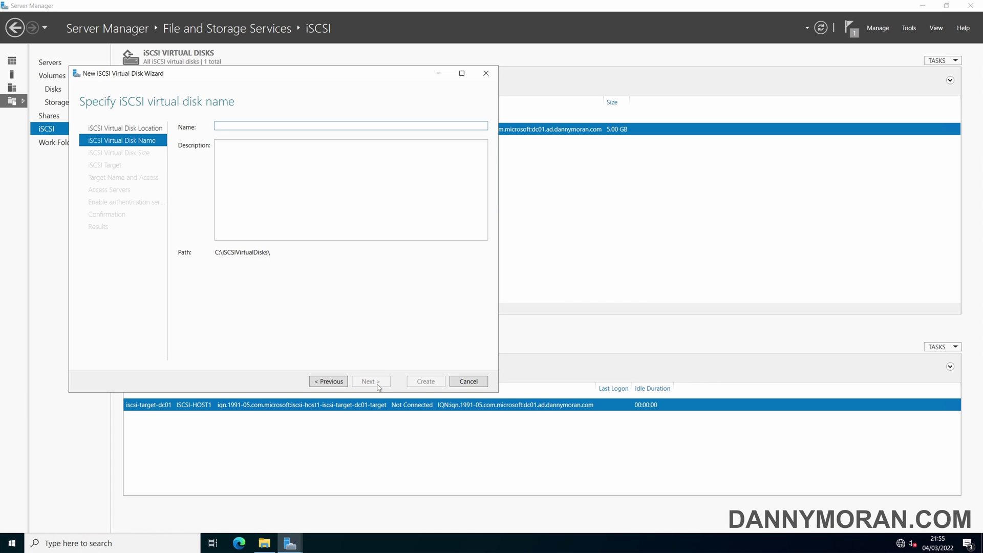
# - Name the disk iscsi-dynamic-disk-1 and reuse the name as its description
pyautogui.write('iscsi-')
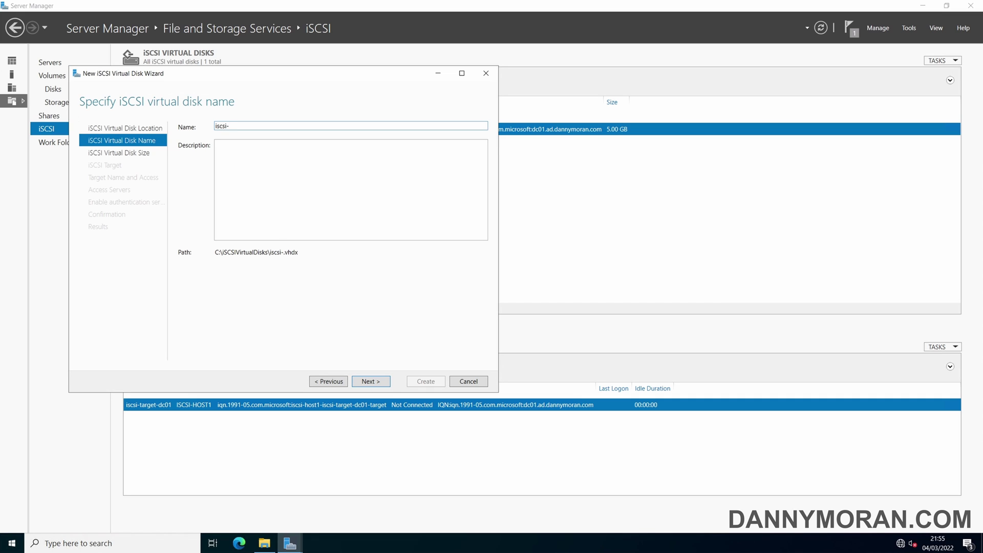
pyautogui.write('dynamic-disk-1')
pyautogui.hotkey('ctrl', 'shift', 'Left')
pyautogui.hotkey('ctrl', 'shift', 'Left')
pyautogui.hotkey('ctrl', 'shift', 'Left')
pyautogui.hotkey('ctrl', 'shift', 'Left')
pyautogui.hotkey('ctrl', 'c')
pyautogui.press('Tab')
pyautogui.hotkey('ctrl', 'v')
pyautogui.click(375, 382)
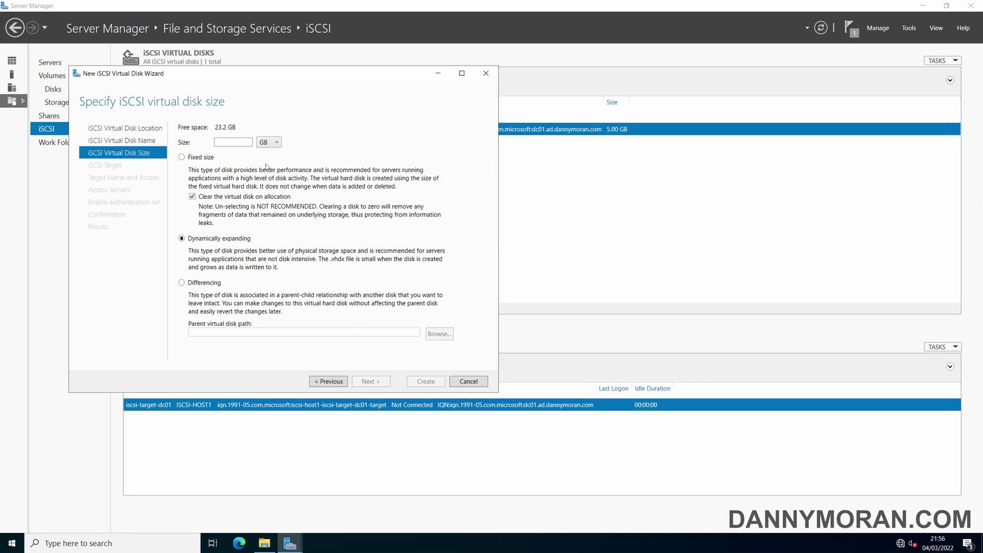
# - Make it 10 GB dynamically expanding, assign to iscsi-target-dc01, create, and close
pyautogui.write('10')
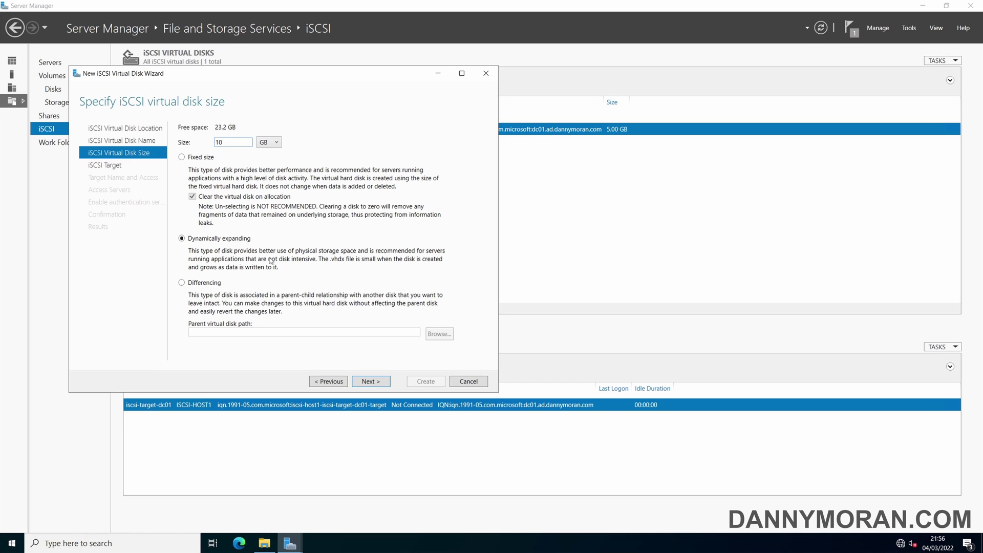
pyautogui.click(368, 382)
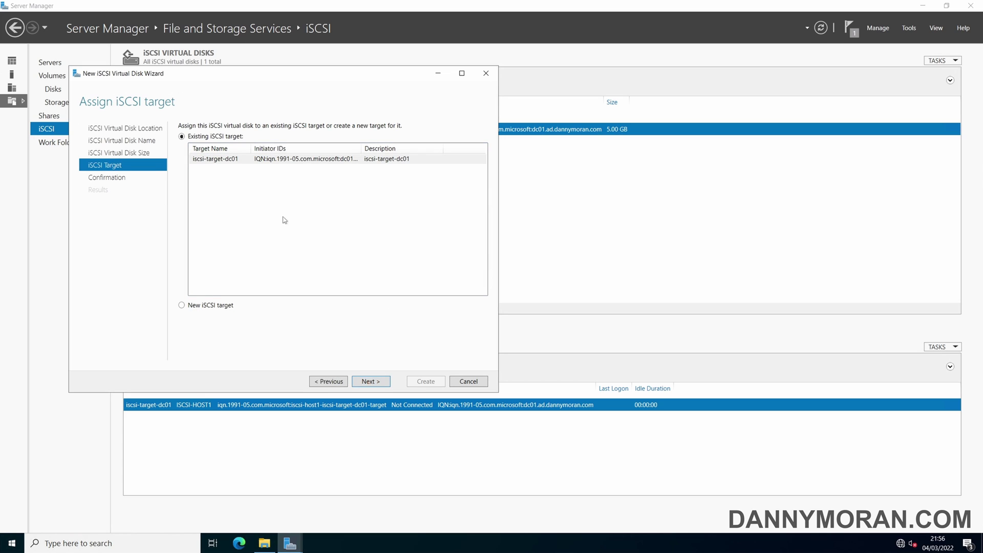
pyautogui.click(283, 161)
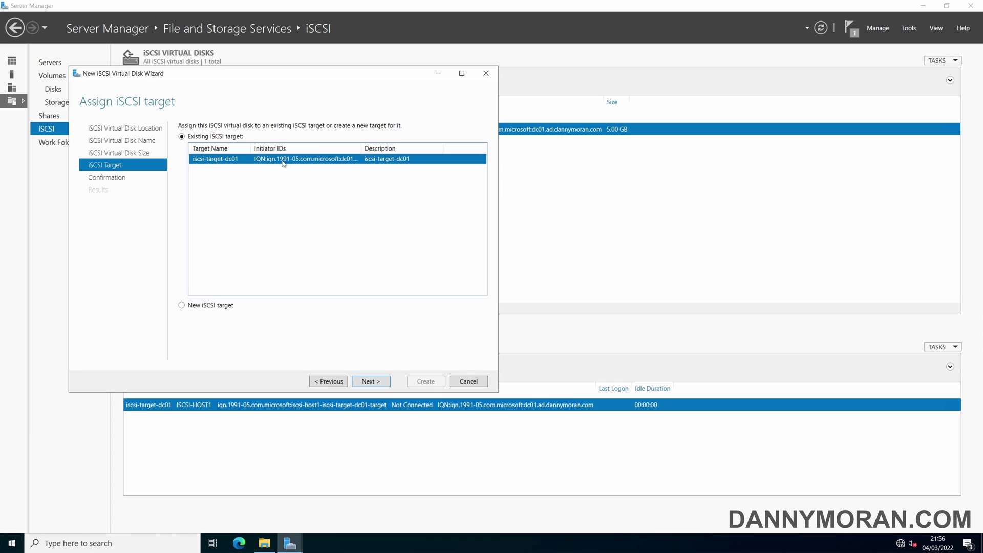
pyautogui.click(370, 382)
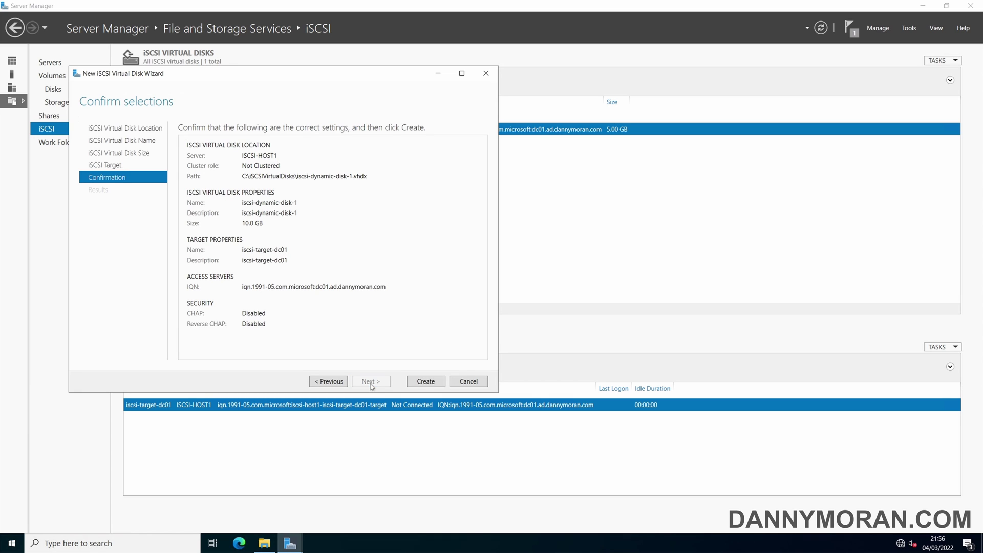
pyautogui.click(425, 381)
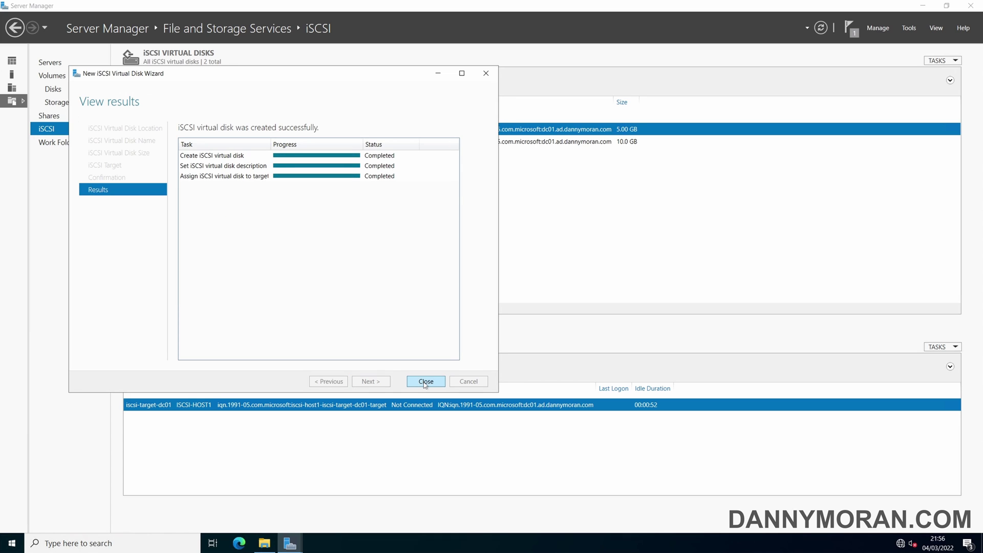
pyautogui.click(425, 381)
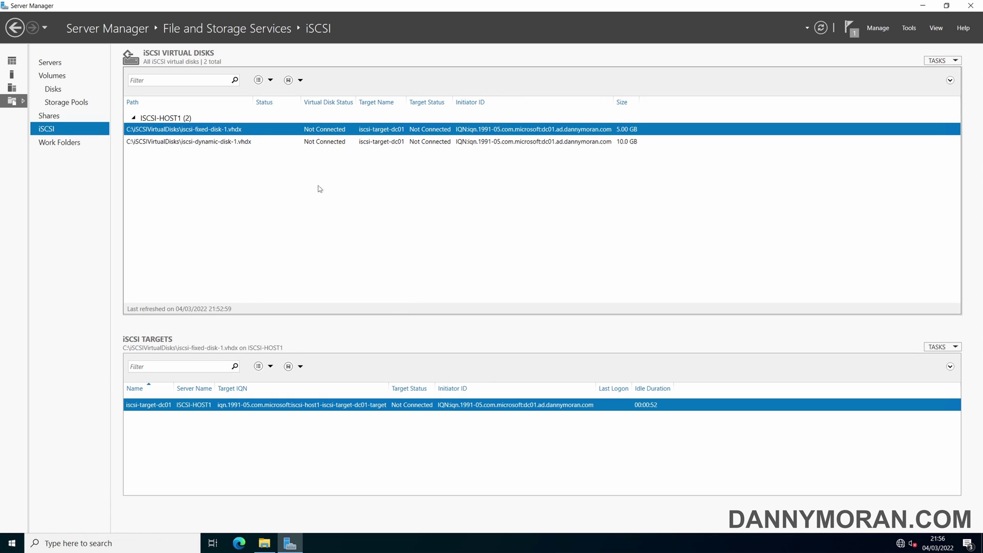
# - Open the C:\iSCSIVirtualDisks folder in File Explorer
pyautogui.click(264, 542)
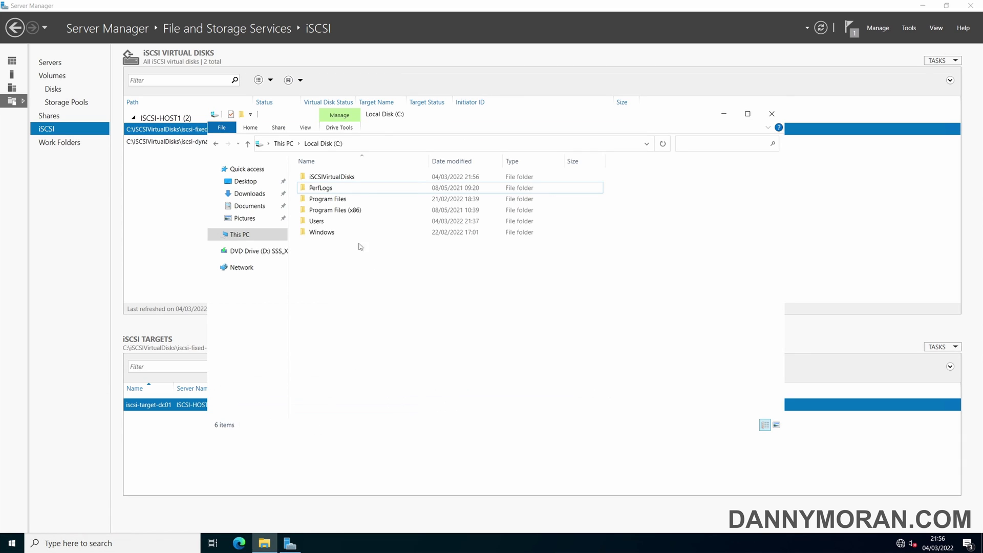
pyautogui.click(333, 177)
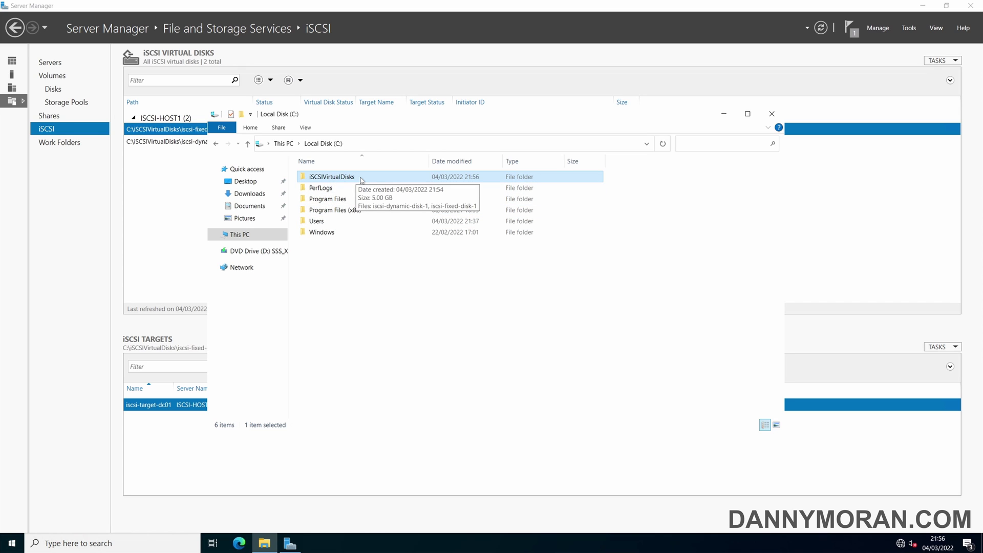
pyautogui.doubleClick(362, 177)
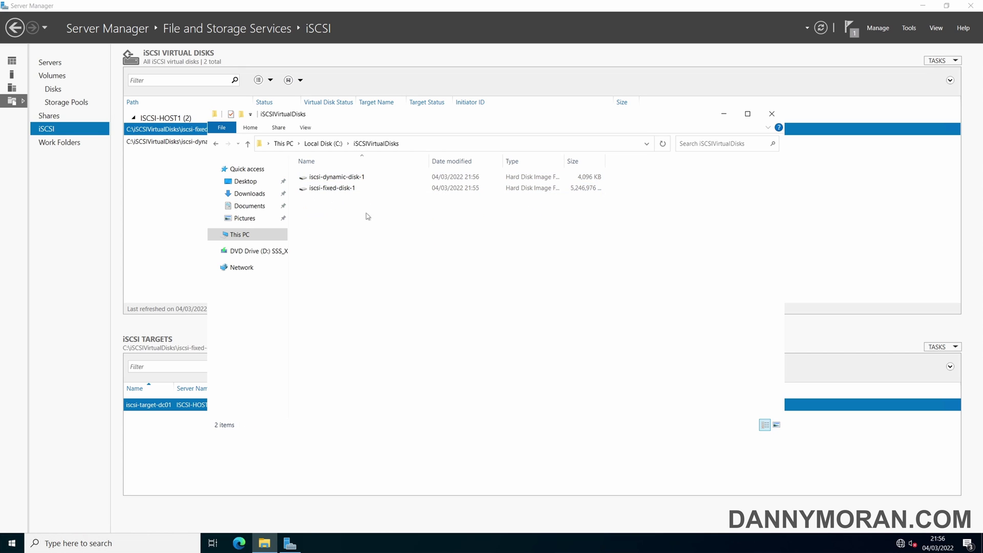
# - Compare the file sizes: fixed disk 5,246,976 KB, dynamic disk 4,096 KB; then minimize Explorer
pyautogui.click(359, 179)
pyautogui.click(357, 189)
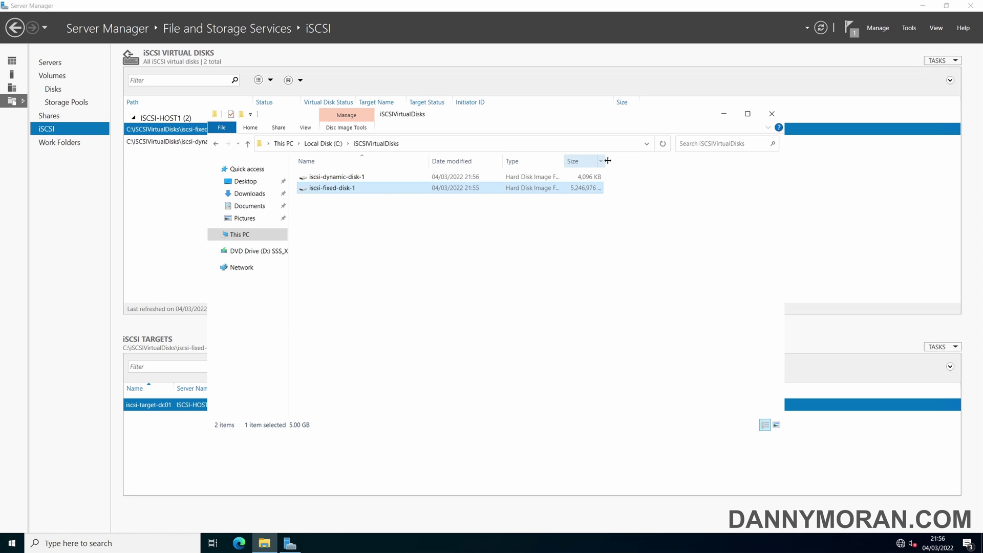
pyautogui.moveTo(602, 163); pyautogui.dragTo(621, 164)
pyautogui.click(353, 190)
pyautogui.click(606, 221)
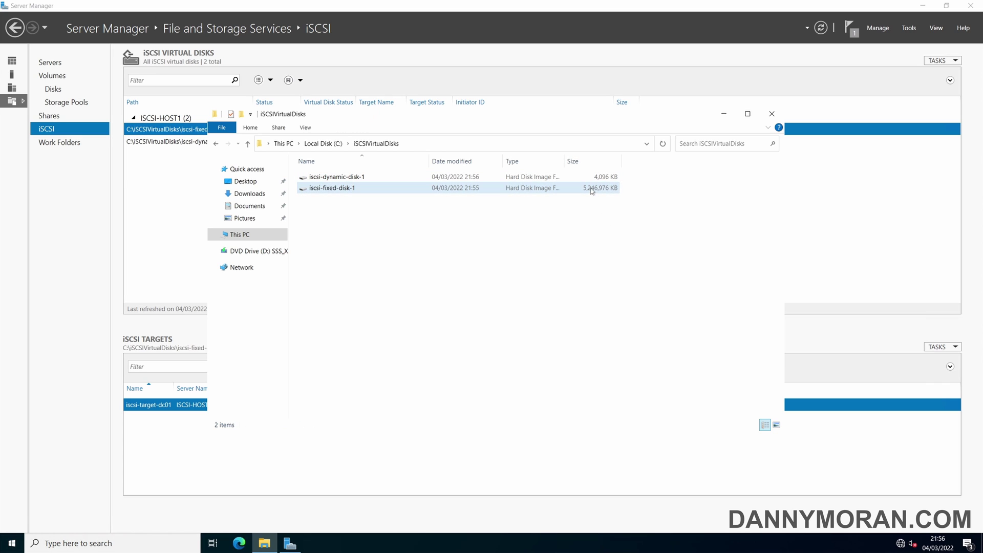
pyautogui.click(600, 191)
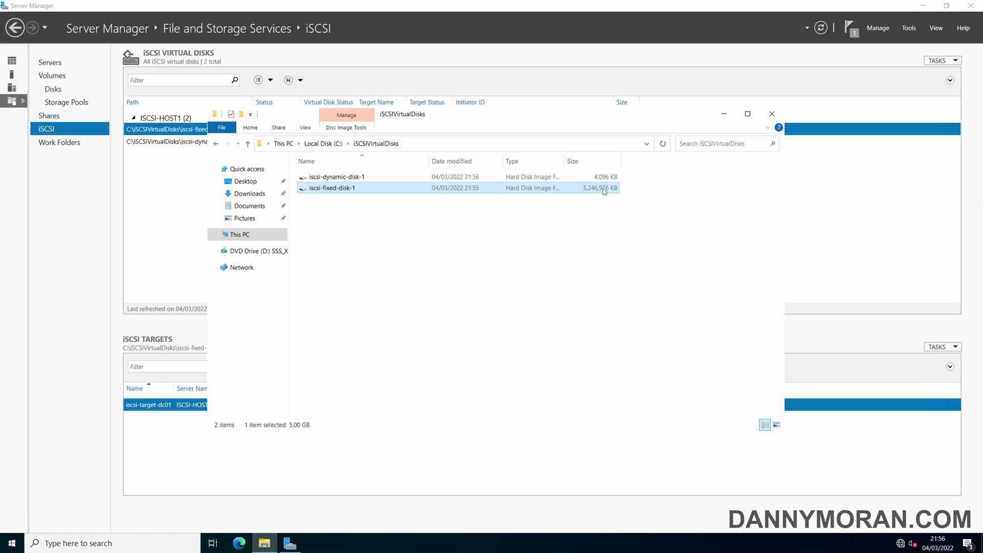
pyautogui.click(352, 179)
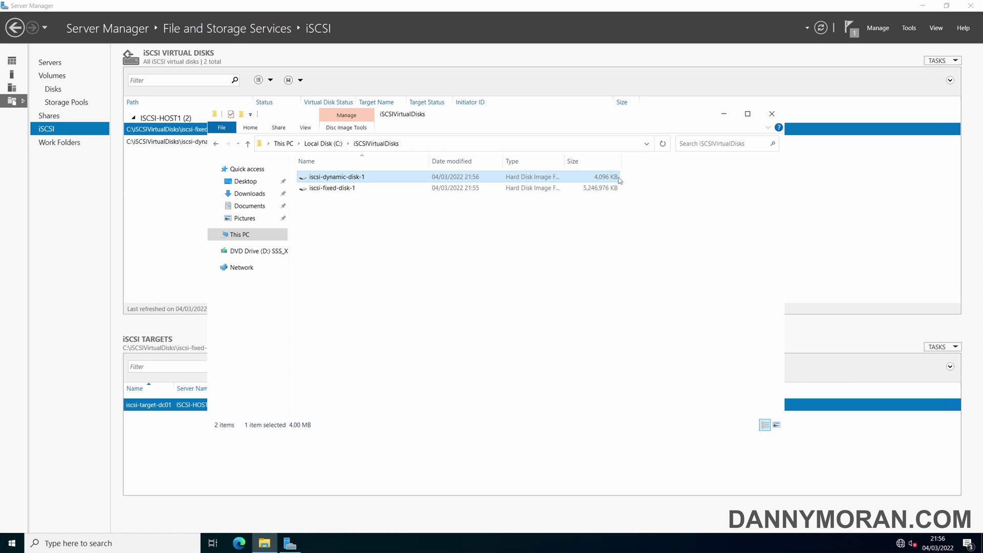
pyautogui.click(723, 114)
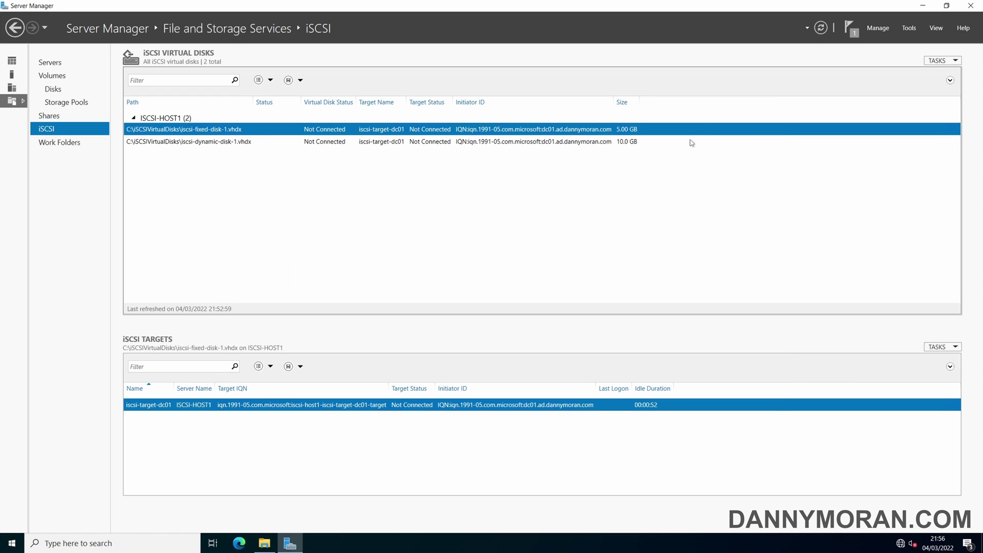
# - Launch iSCSI Initiator from the Tools menu and minimize Server Manager
pyautogui.click(627, 143)
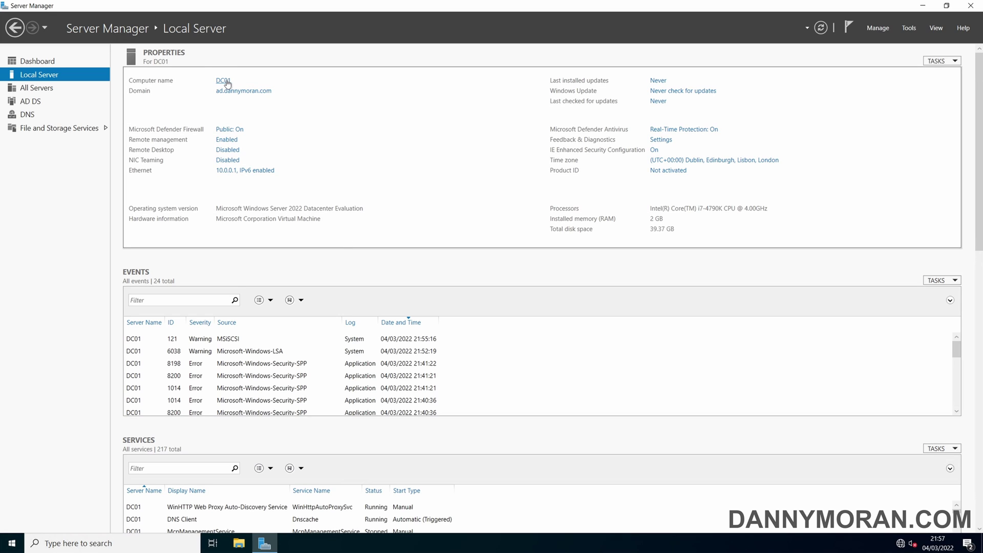
pyautogui.click(915, 30)
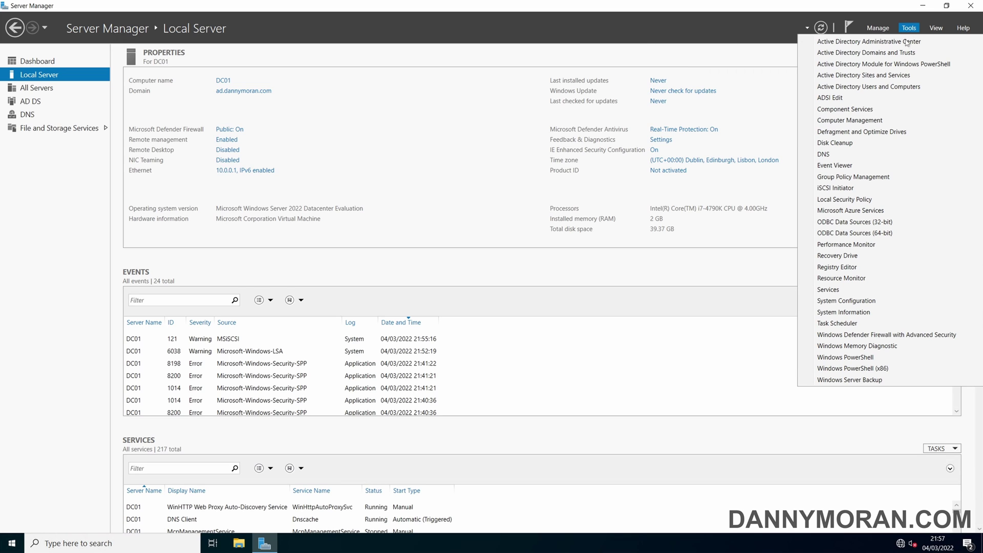
pyautogui.click(850, 189)
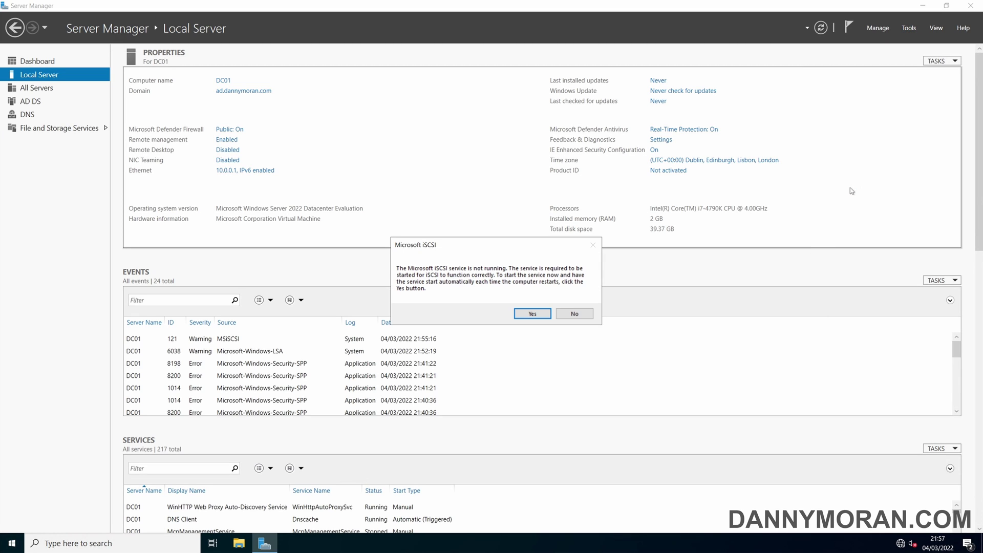
pyautogui.click(922, 5)
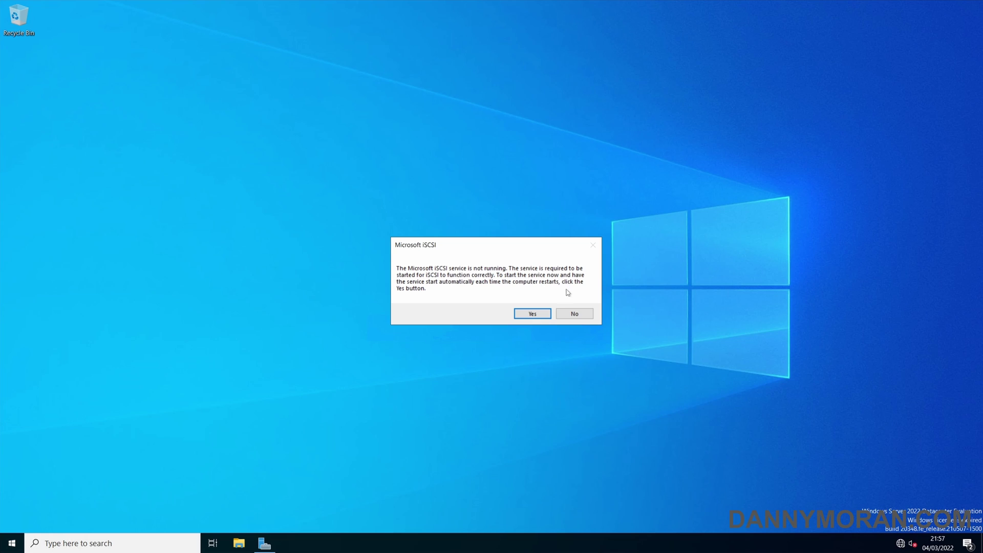
# - Start the iSCSI service and Quick Connect to target 10.0.0.10
pyautogui.click(540, 314)
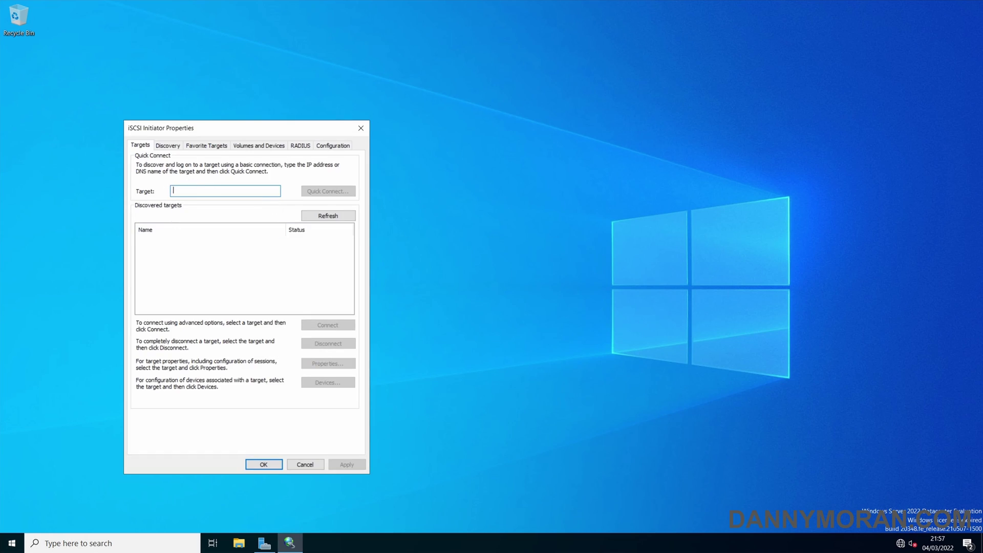
pyautogui.write('10.0.0.10')
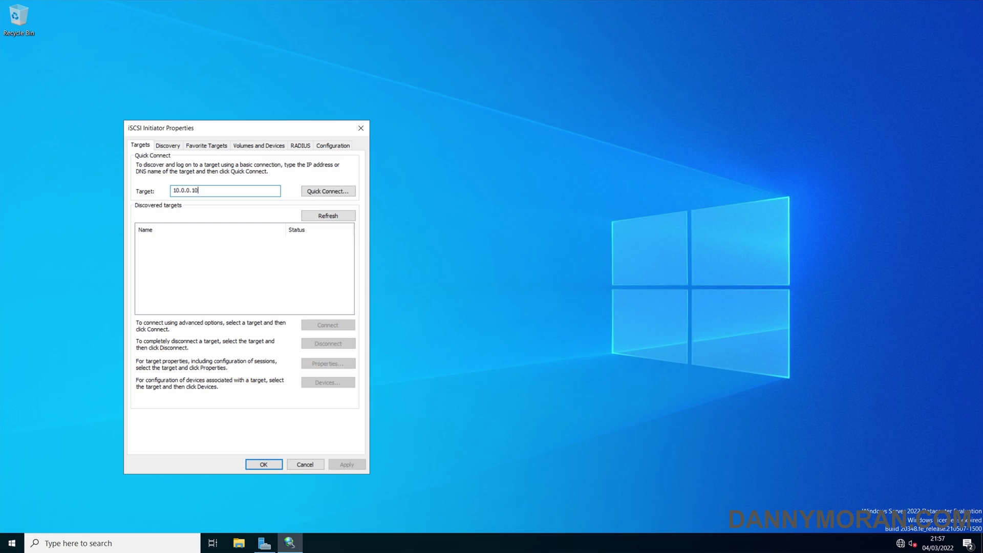
pyautogui.hotkey('ctrl', 'a')
pyautogui.press('End')
pyautogui.click(320, 194)
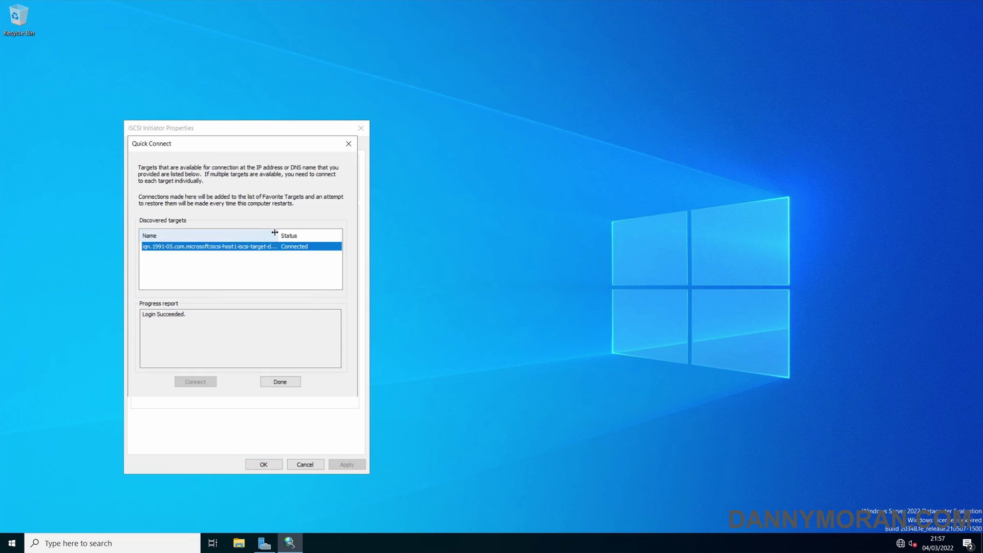
# - Confirm Login Succeeded and verify iscsi-target-dc01 is listed as Connected
pyautogui.moveTo(279, 232); pyautogui.dragTo(294, 231)
pyautogui.moveTo(191, 315); pyautogui.dragTo(132, 320)
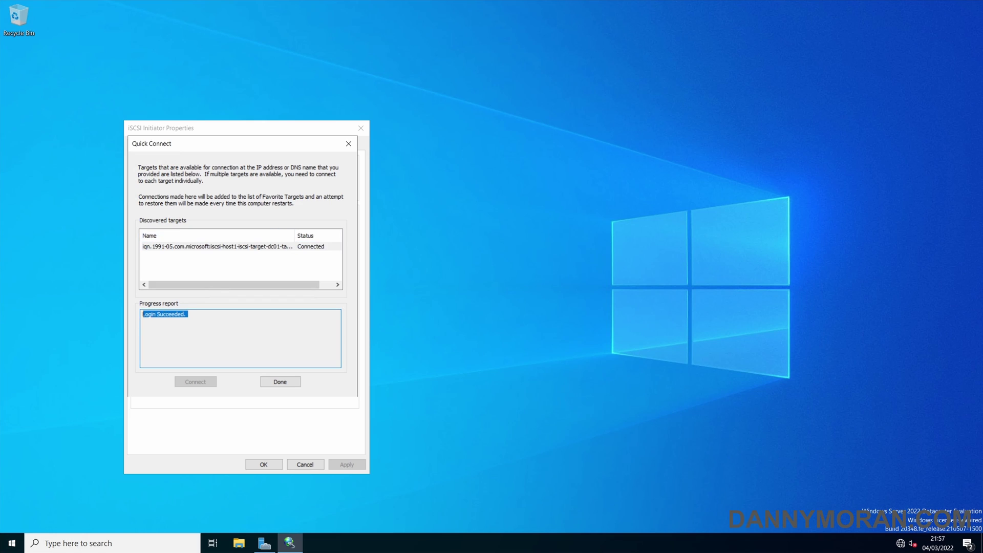
pyautogui.click(187, 314)
pyautogui.click(279, 382)
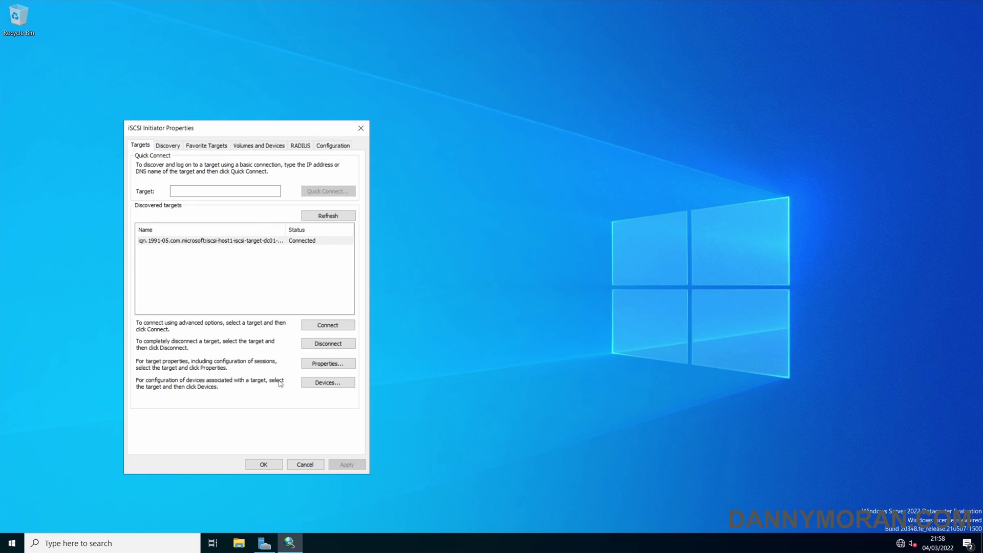
pyautogui.click(238, 242)
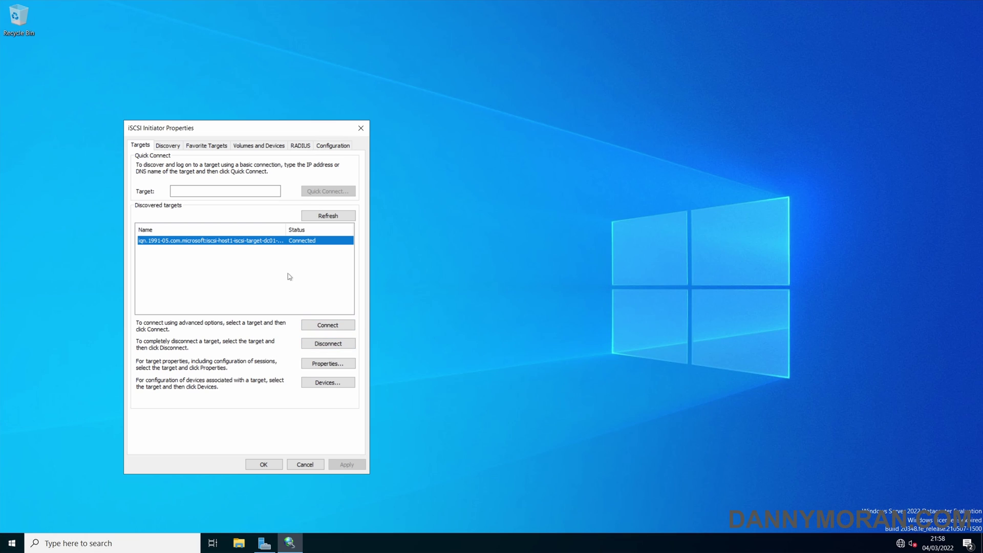
pyautogui.click(223, 258)
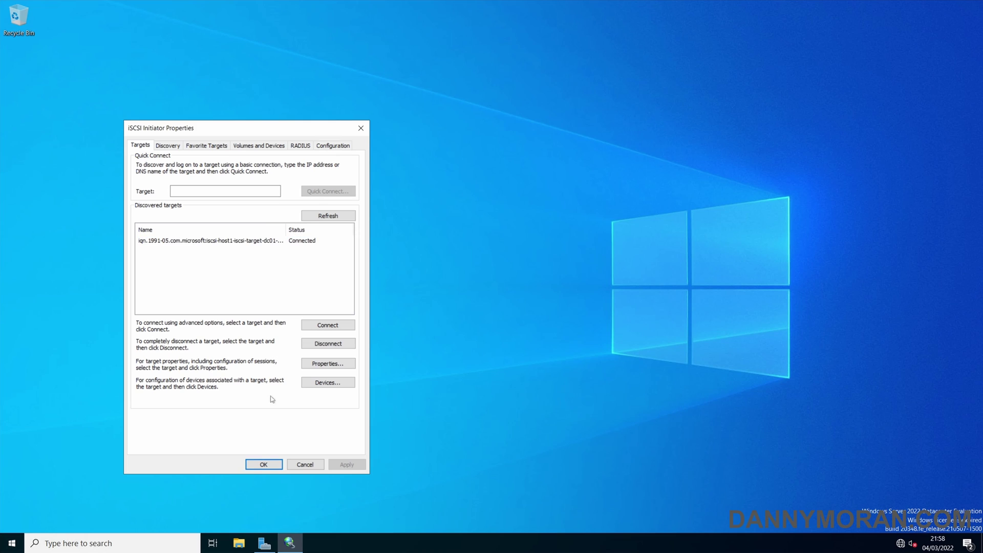
# - Show This PC in File Explorer, listing only Local Disk (C:) and DVD Drive (D:)
pyautogui.click(242, 543)
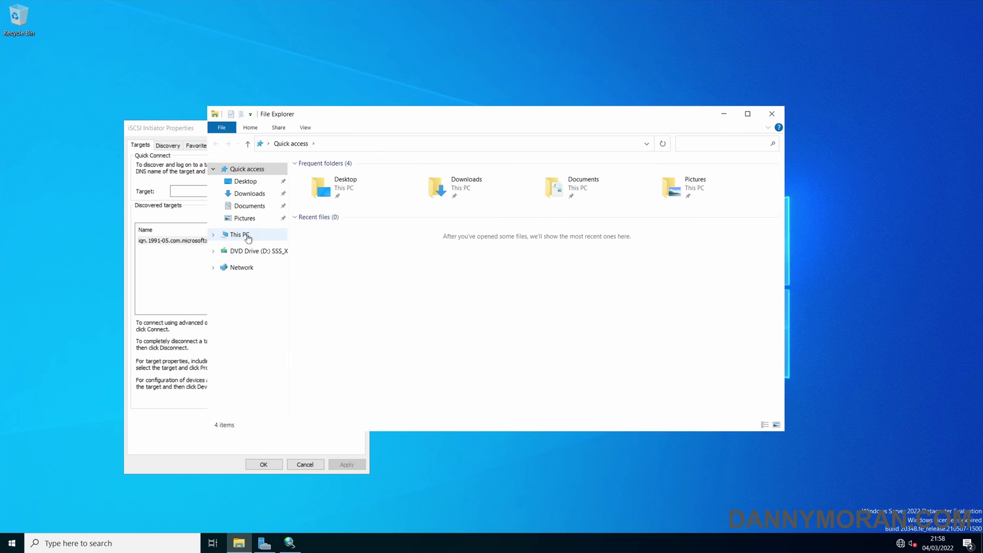
pyautogui.click(245, 233)
pyautogui.moveTo(625, 294); pyautogui.dragTo(391, 307)
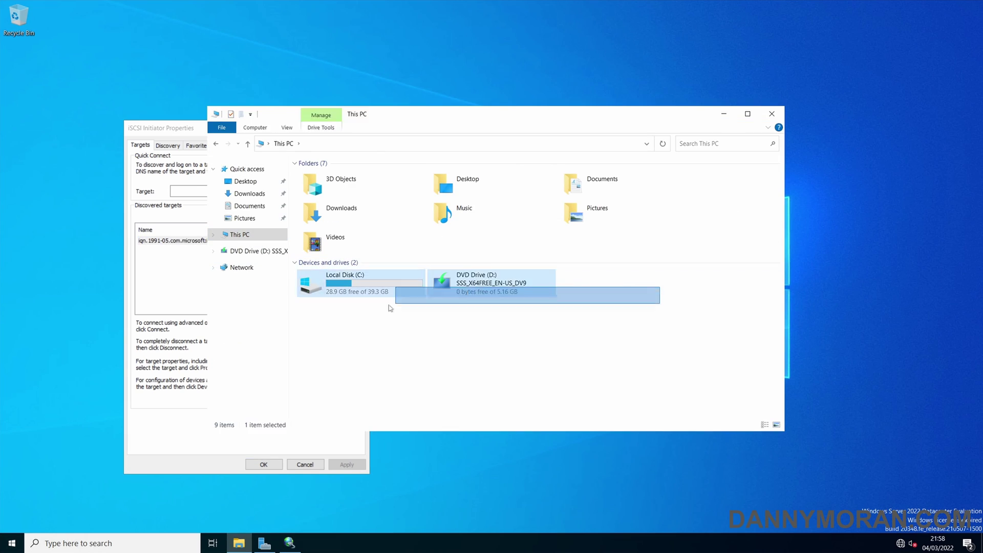
pyautogui.click(406, 380)
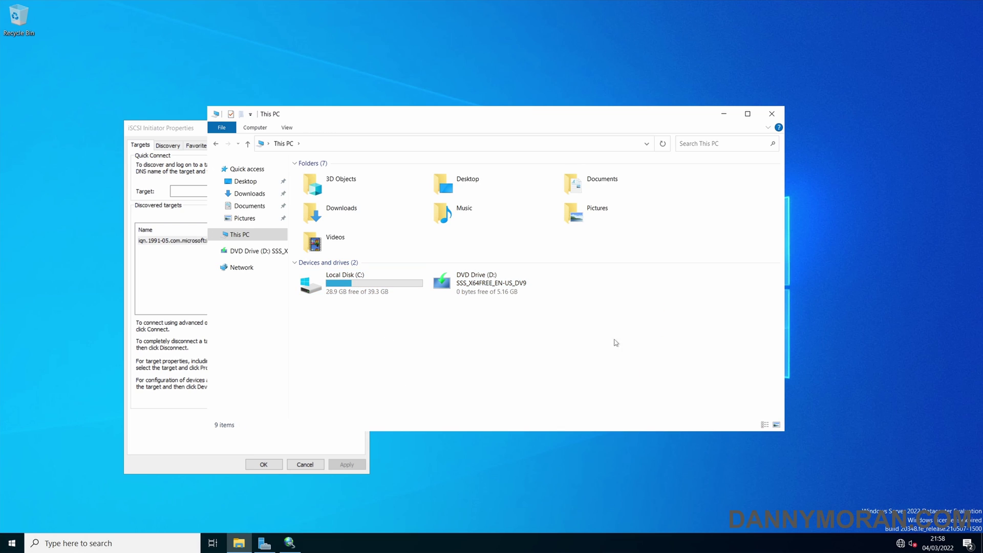
# - Enter diskmgmt.msc in the Run prompt
pyautogui.rightClick(13, 542)
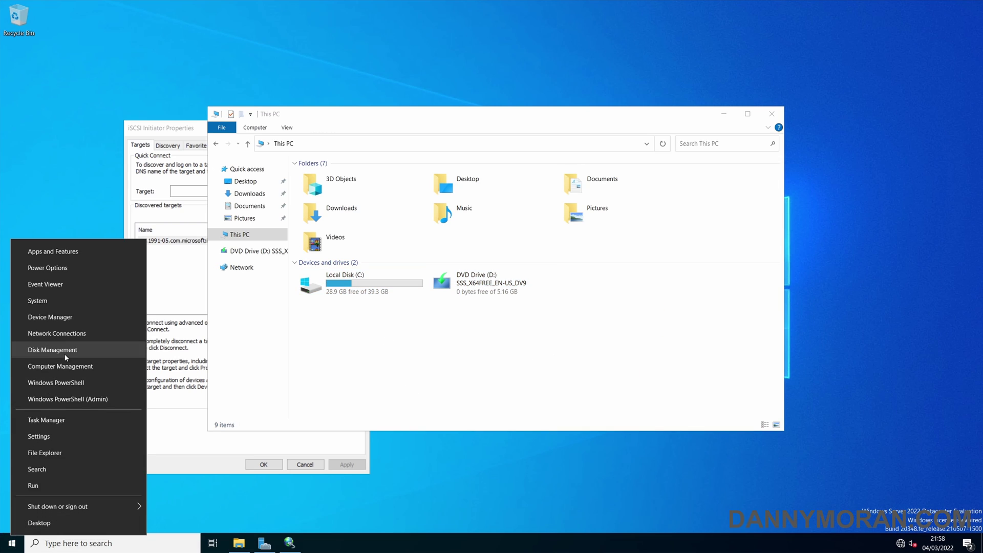
pyautogui.click(215, 487)
pyautogui.press('super+r')
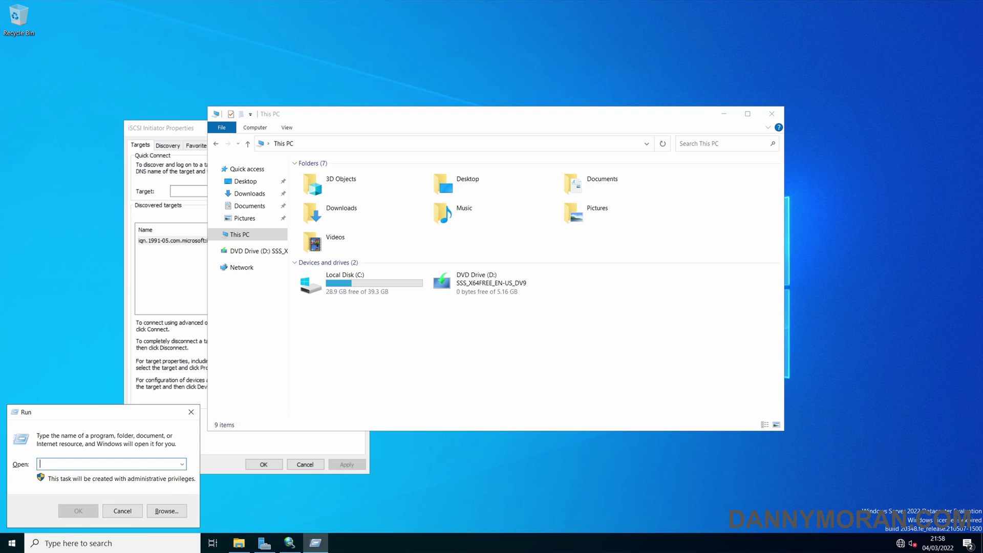
pyautogui.write('disk')
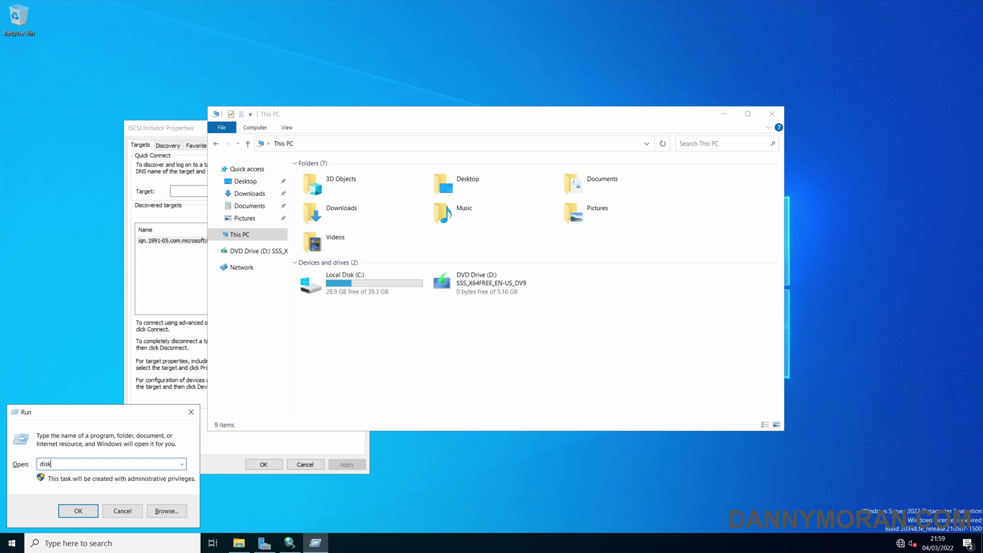
pyautogui.write('mgmt.msc')
# - Launch Disk Management maximized and inspect the unallocated space on Disk 1 and Disk 2
pyautogui.press('Return')
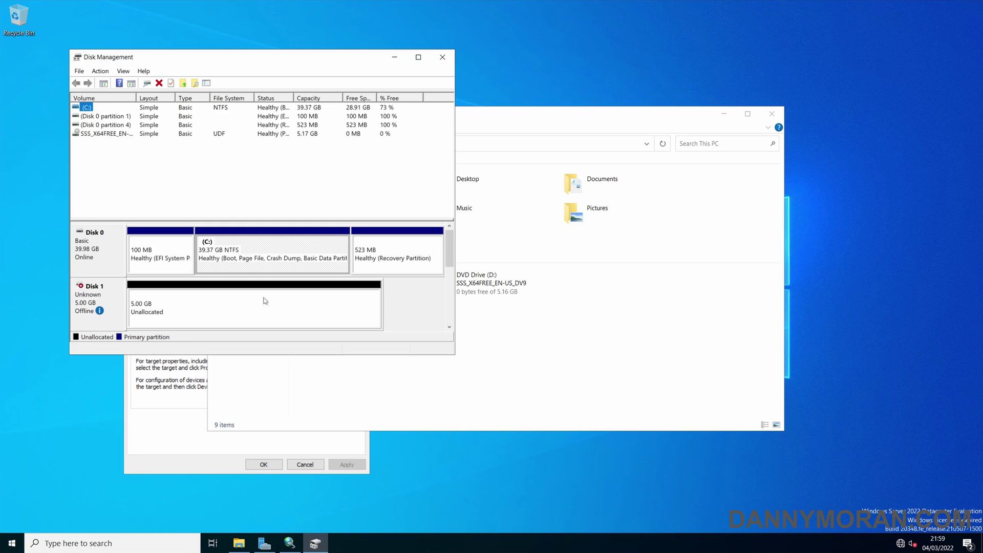
pyautogui.click(418, 57)
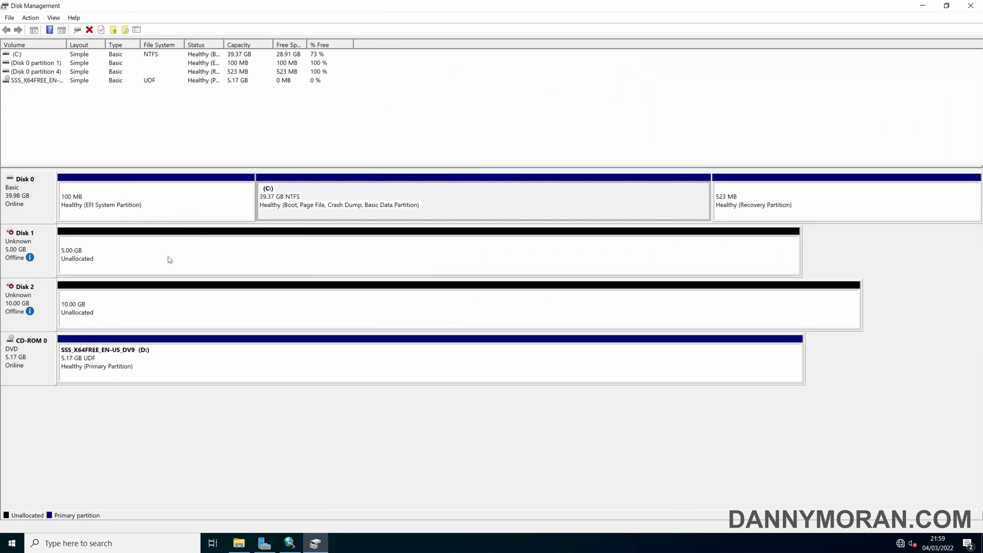
pyautogui.click(167, 261)
pyautogui.click(124, 306)
pyautogui.click(115, 256)
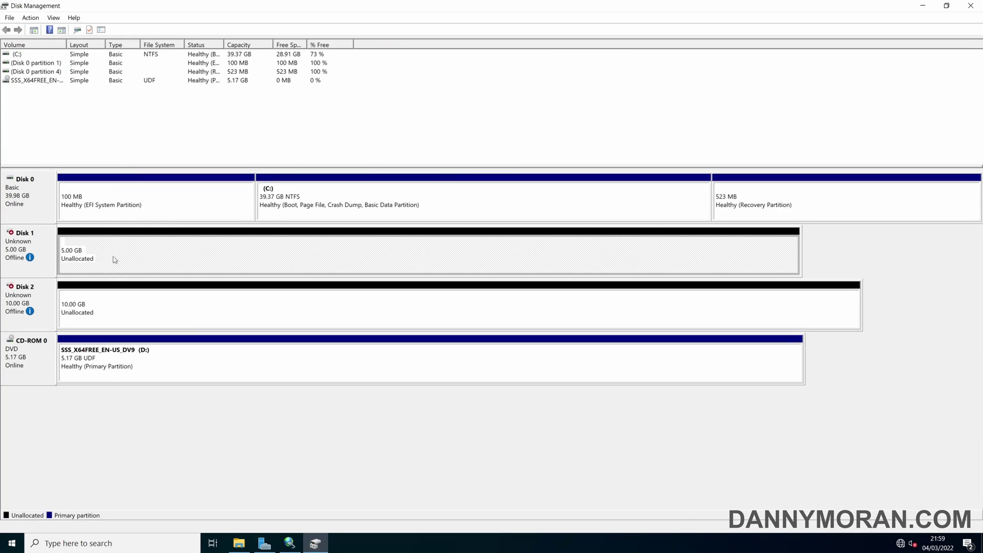
pyautogui.click(89, 311)
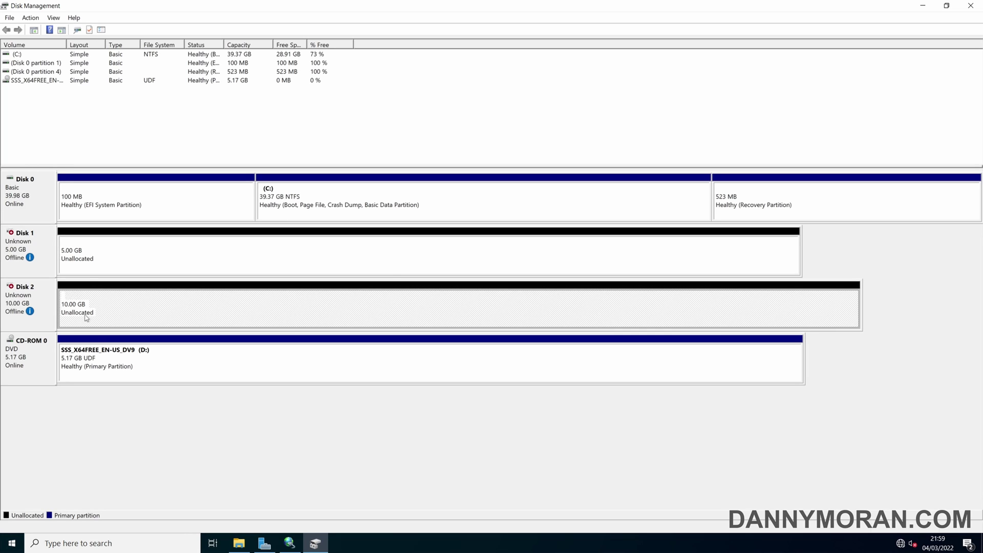
# - Bring the 5 GB Disk 1 online and initialize it with GPT
pyautogui.rightClick(33, 241)
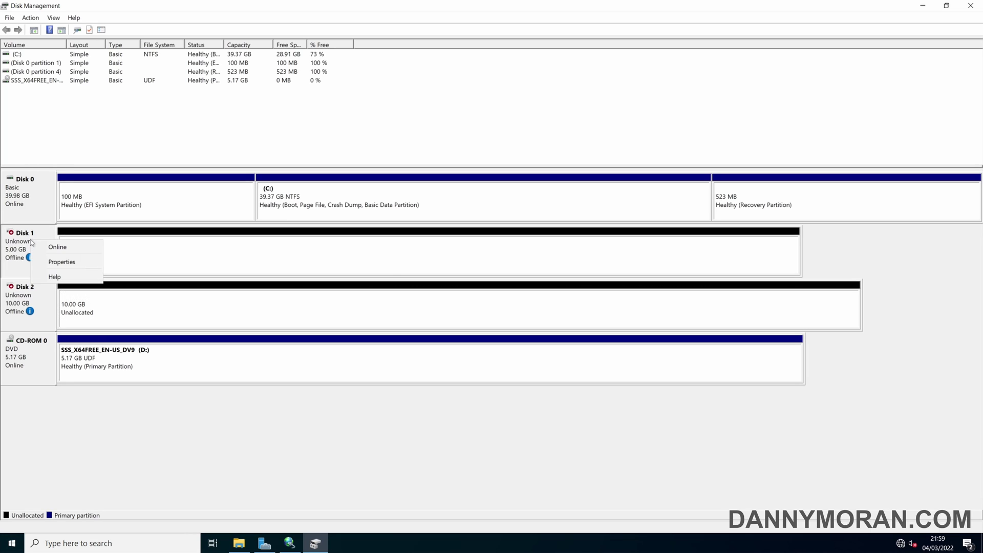
pyautogui.click(57, 247)
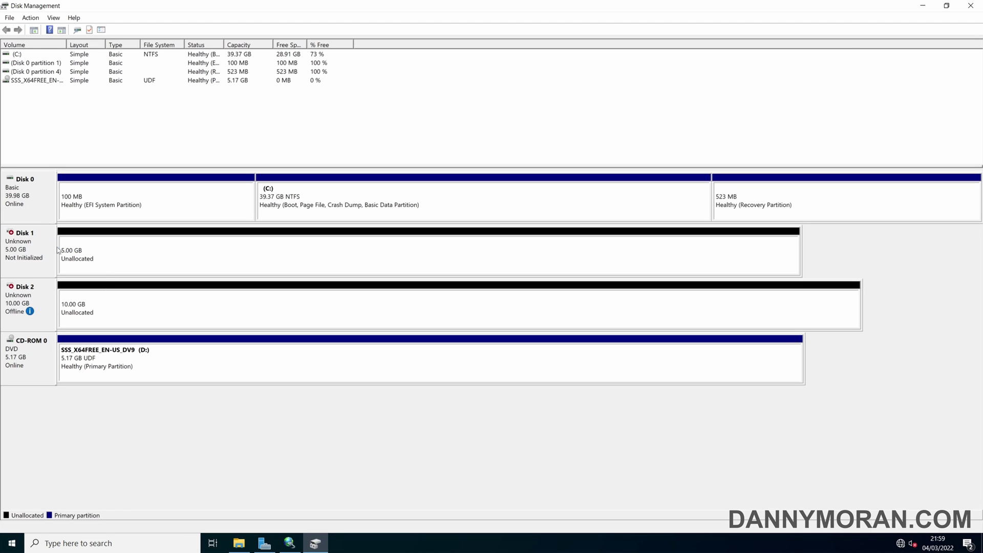
pyautogui.rightClick(39, 247)
pyautogui.click(53, 254)
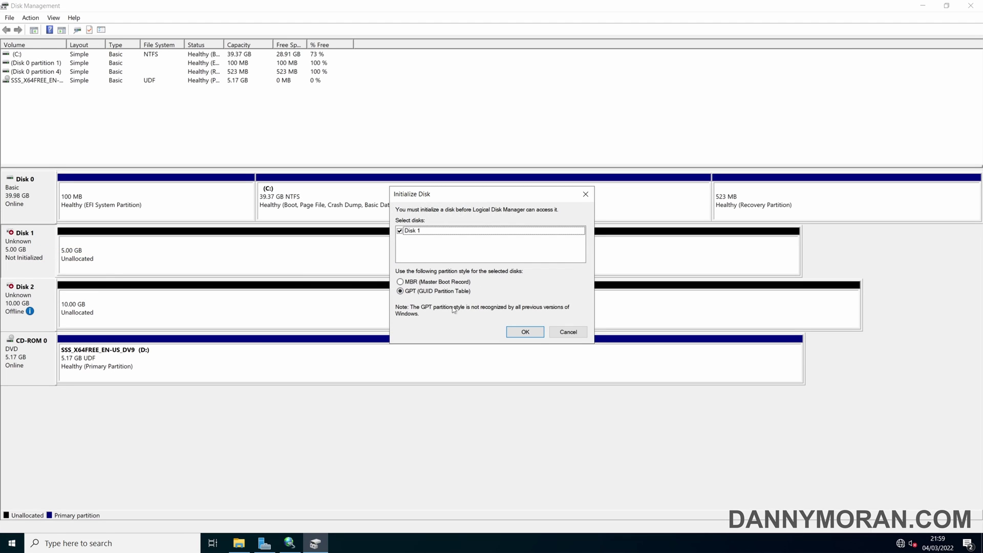
pyautogui.click(516, 332)
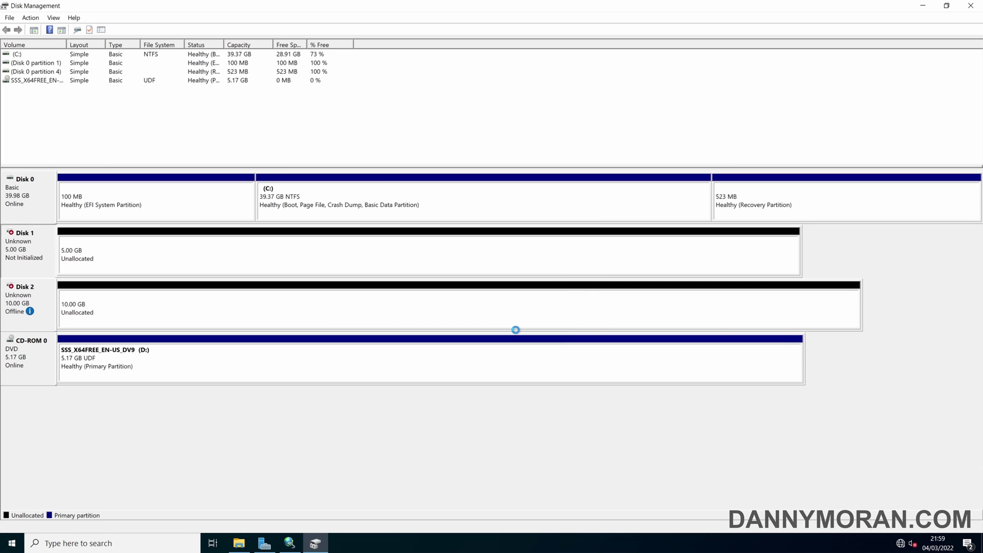
# - Create a full-size NTFS simple volume E: labelled 'Fixed Disk 1' on Disk 1
pyautogui.rightClick(91, 258)
pyautogui.click(158, 264)
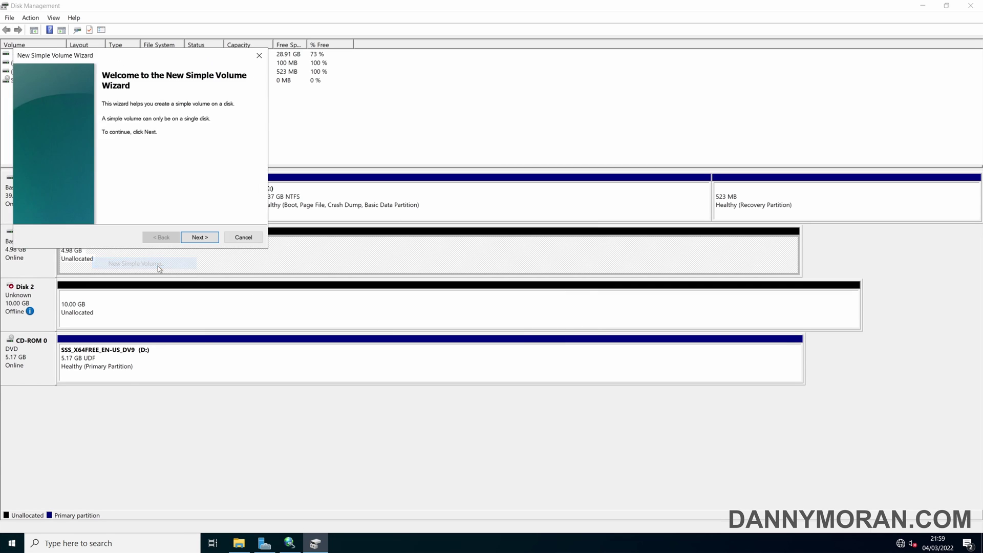
pyautogui.click(197, 238)
pyautogui.click(194, 238)
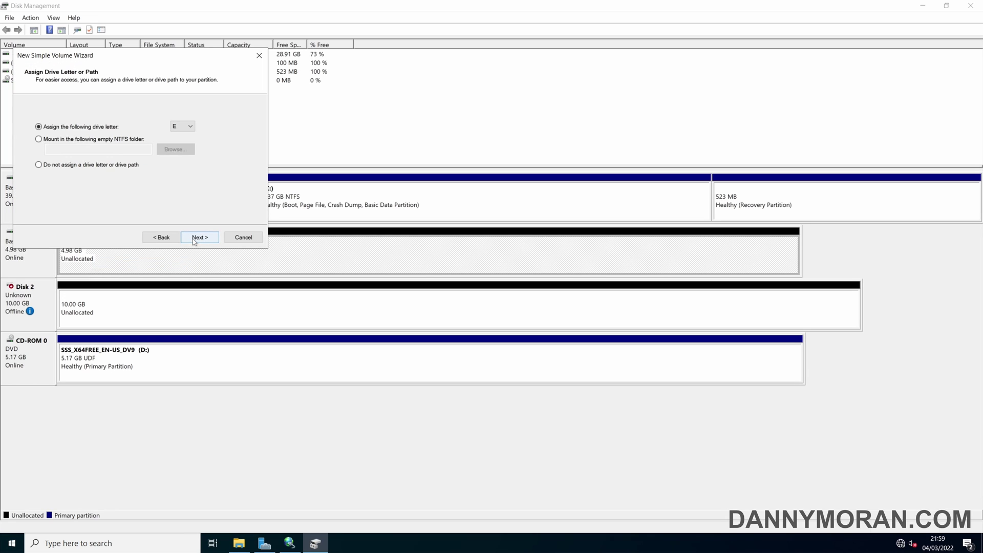
pyautogui.click(195, 239)
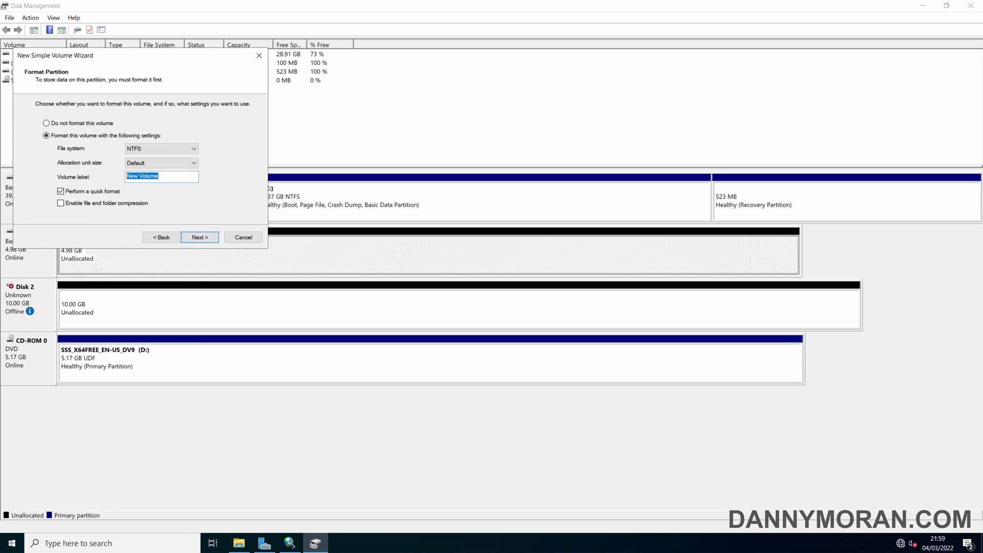
pyautogui.write('Fixed Disk 1')
pyautogui.click(203, 238)
pyautogui.click(199, 237)
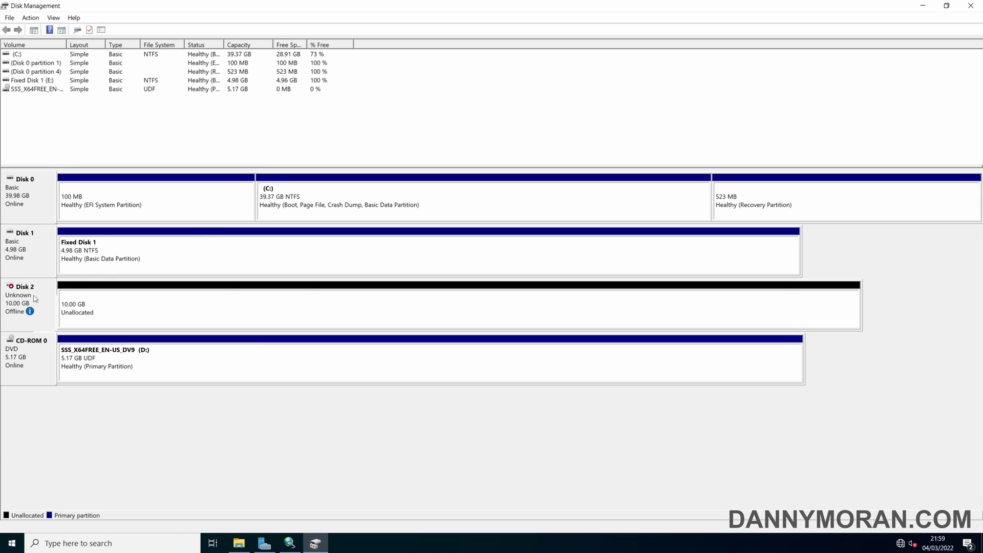
# - Bring Disk 2 online and initialize it with GPT
pyautogui.rightClick(53, 298)
pyautogui.click(72, 303)
pyautogui.rightClick(32, 290)
pyautogui.click(71, 298)
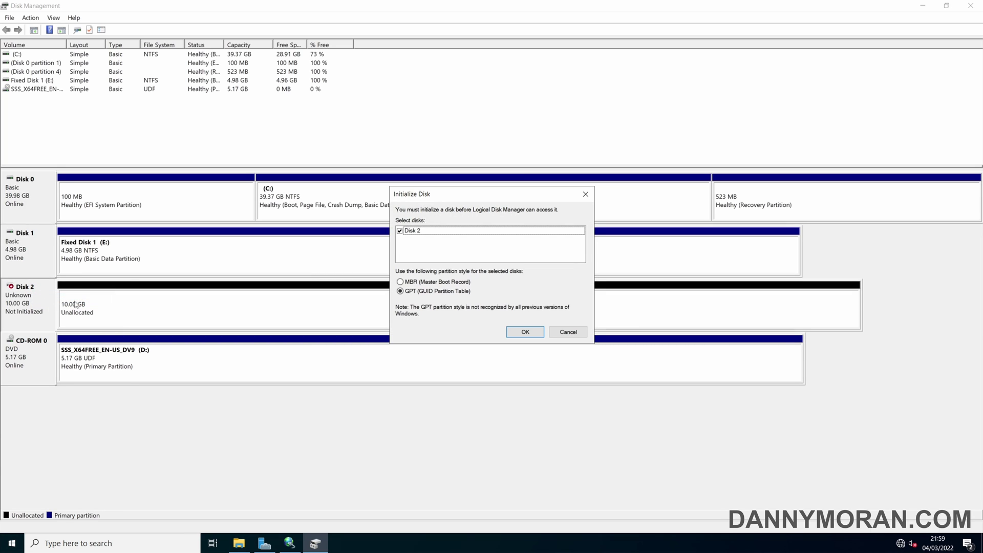
pyautogui.click(534, 332)
# - Create a full 10222 MB NTFS volume labelled 'Dynamic Disk 1' on Disk 2
pyautogui.rightClick(130, 308)
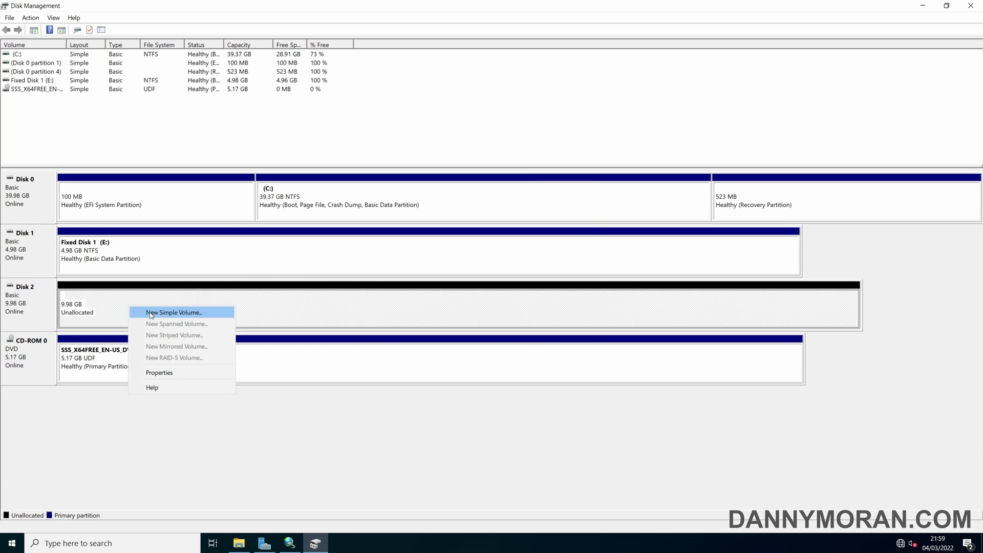
pyautogui.click(153, 313)
pyautogui.click(199, 237)
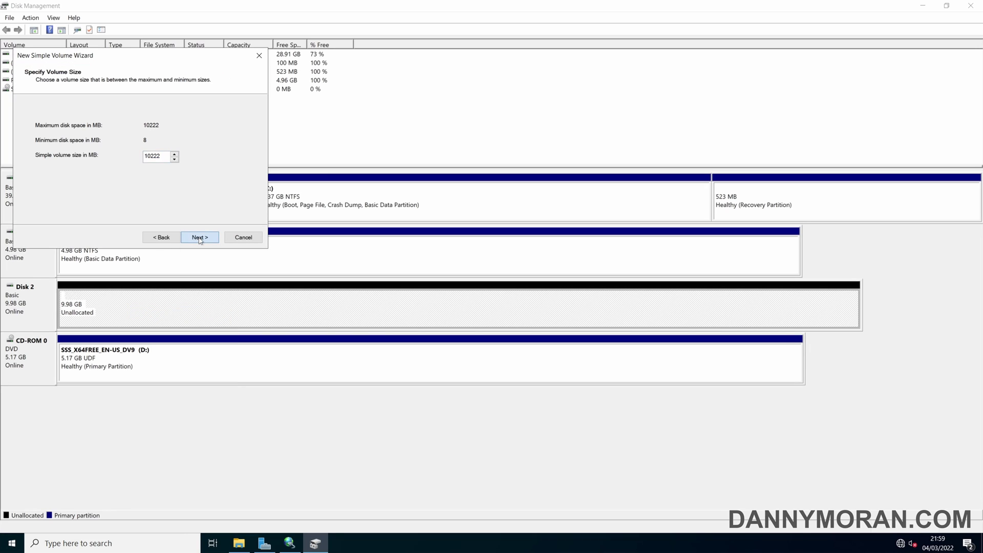
pyautogui.click(199, 237)
pyautogui.click(199, 237)
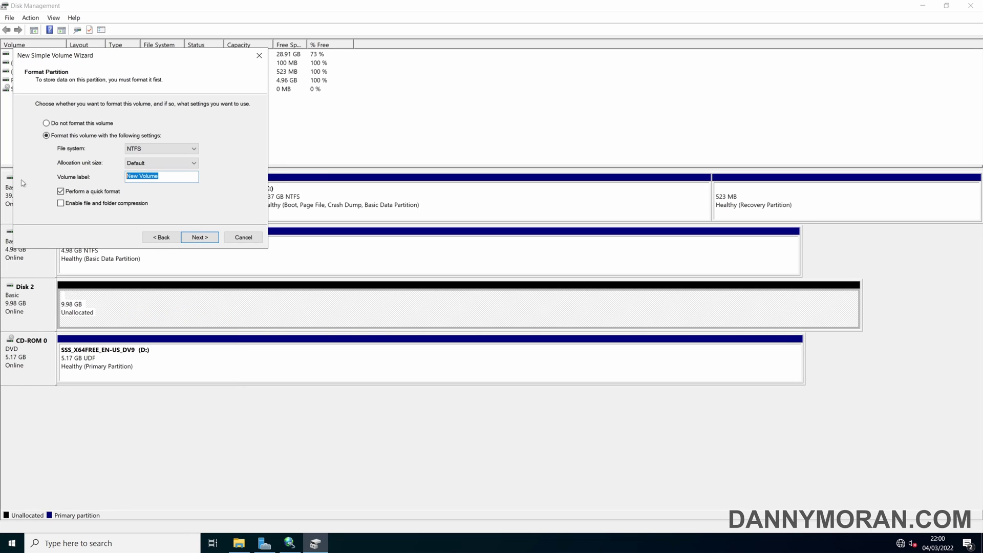
pyautogui.write('Dyman')
pyautogui.press('BackSpace')
pyautogui.press('BackSpace')
pyautogui.write('namic Disk 1')
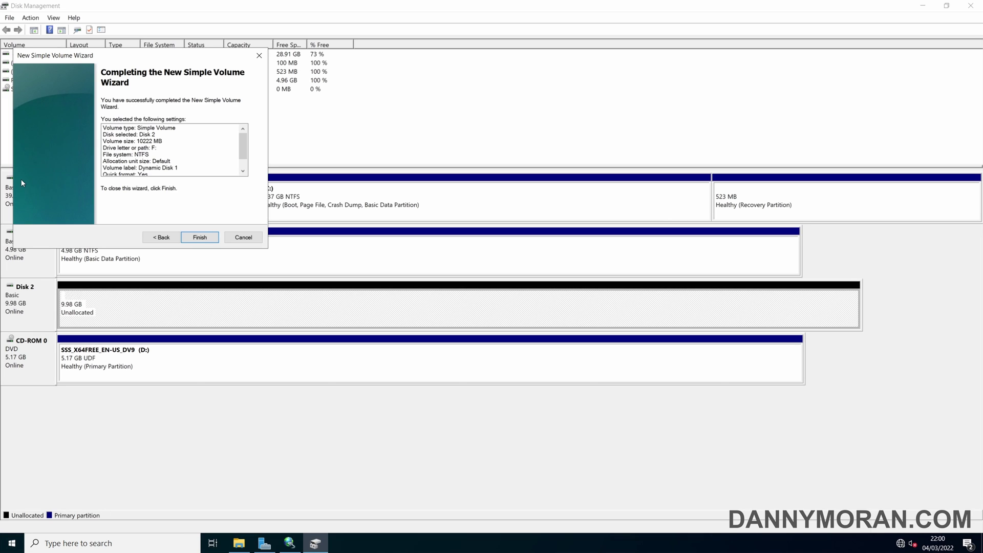
pyautogui.click(197, 237)
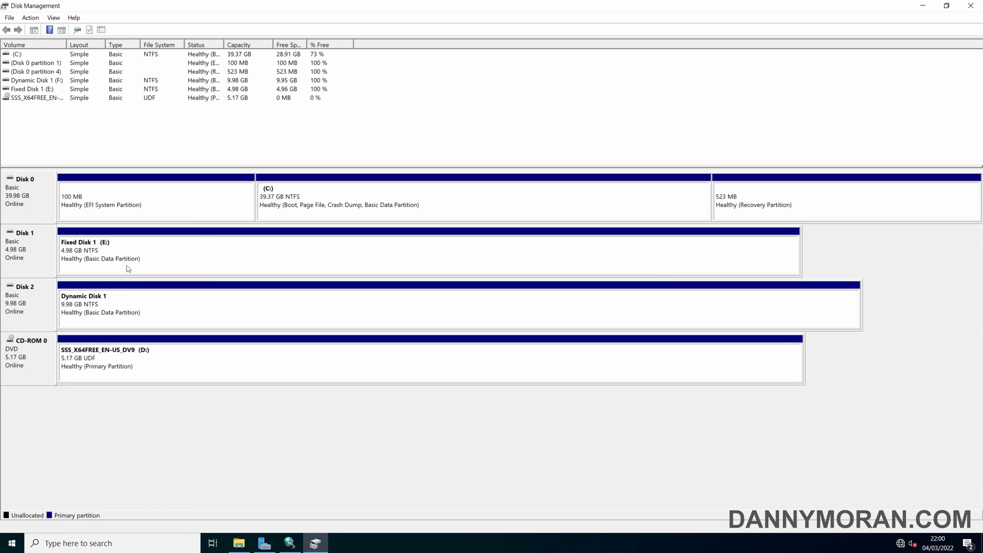
# - Open Fixed Disk 1 (E:) from This PC in File Explorer
pyautogui.click(238, 543)
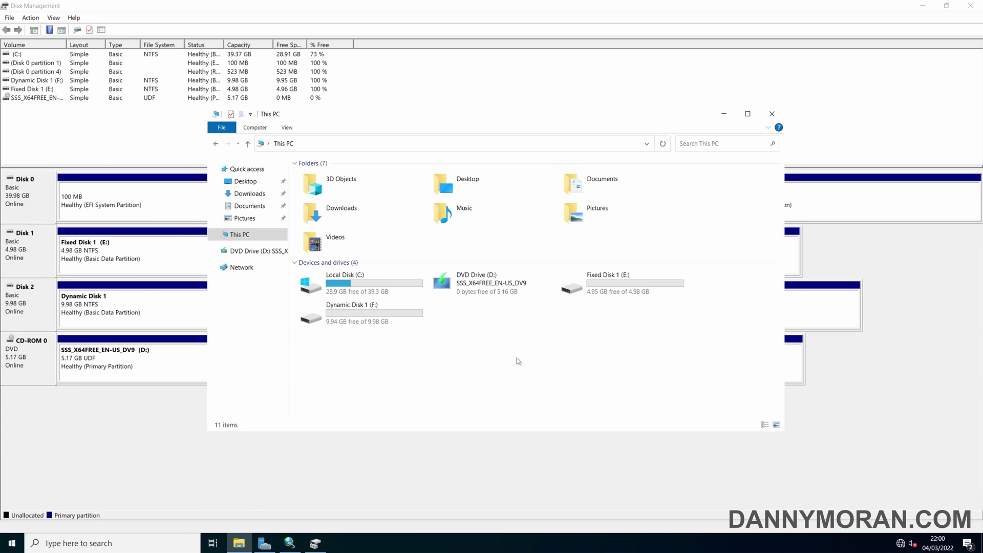
pyautogui.click(594, 294)
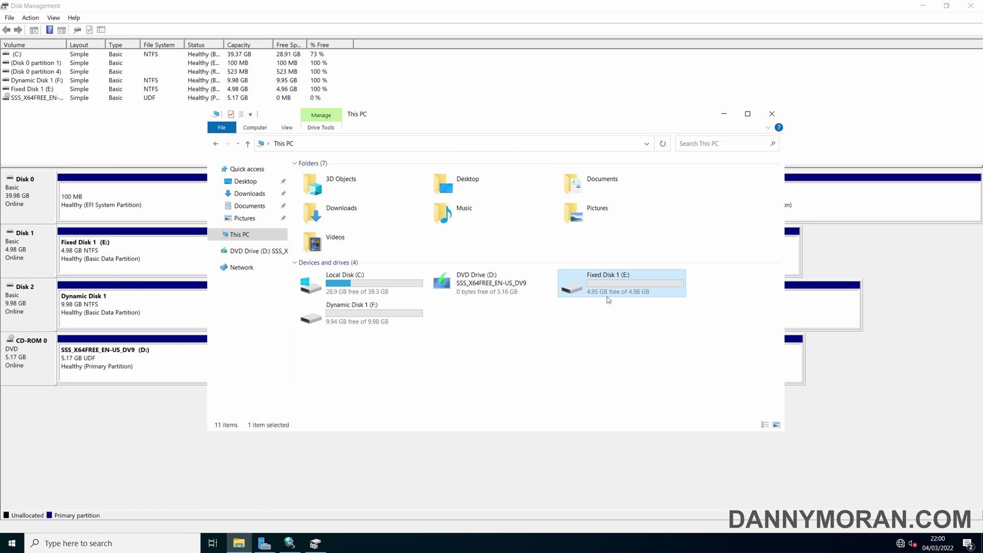
pyautogui.click(509, 324)
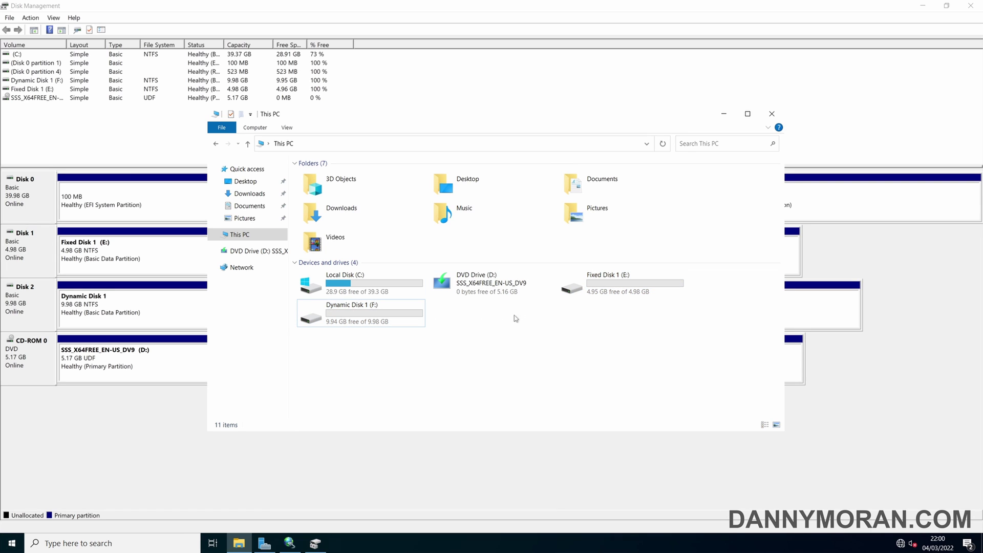
pyautogui.doubleClick(587, 288)
pyautogui.hotkey('alt', 'Left')
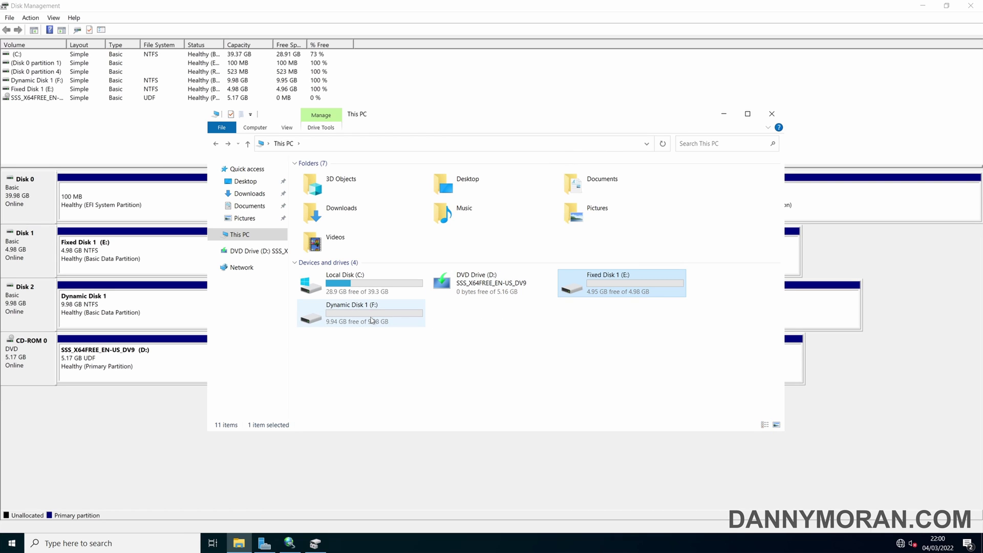
pyautogui.click(369, 320)
pyautogui.doubleClick(573, 287)
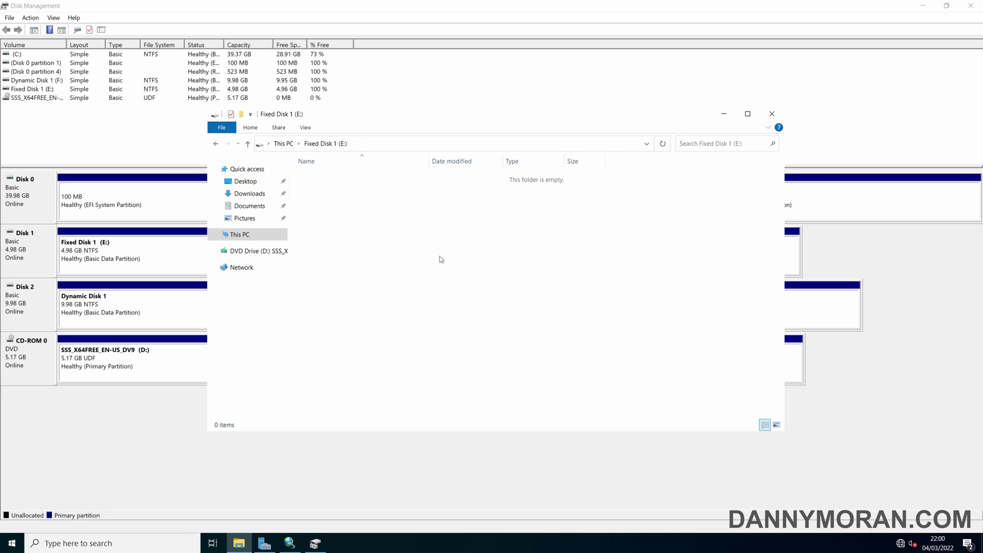
# - Create a New folder and a New Text Document on drive E:
pyautogui.rightClick(440, 256)
pyautogui.moveTo(482, 370)
pyautogui.click(579, 370)
pyautogui.rightClick(407, 294)
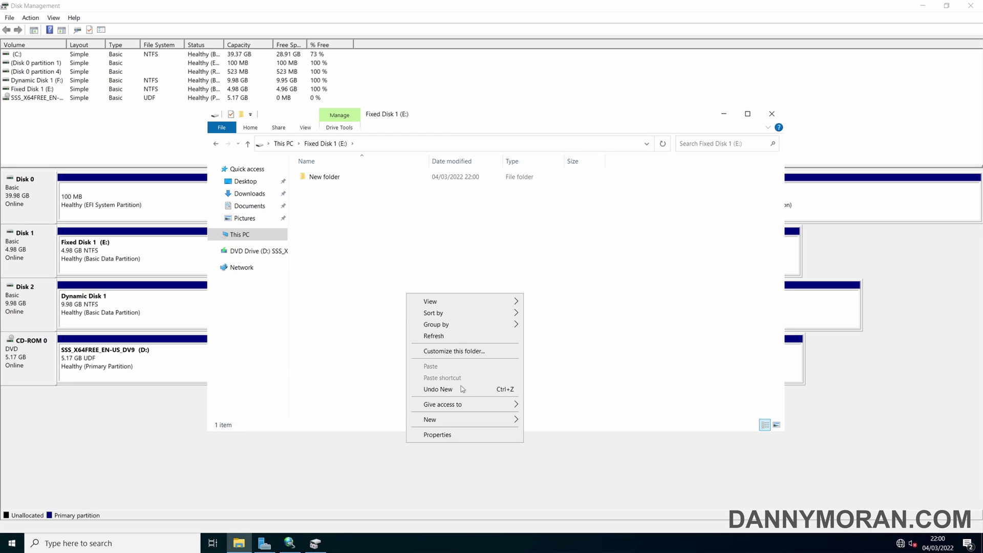
pyautogui.moveTo(456, 424)
pyautogui.click(559, 470)
pyautogui.click(467, 267)
pyautogui.click(283, 143)
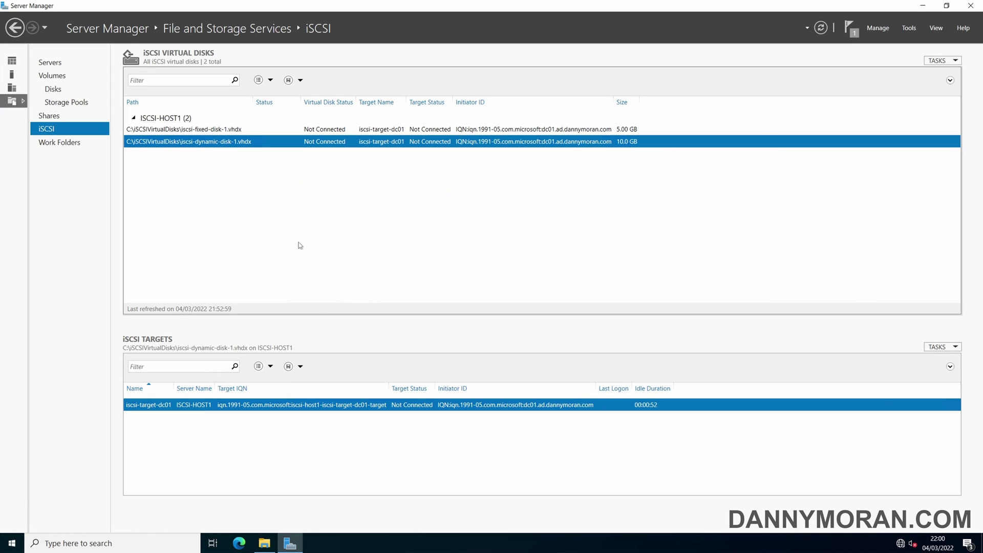
# - Extend the fixed iSCSI virtual disk to 8 GB
pyautogui.click(389, 132)
pyautogui.click(384, 138)
pyautogui.rightClick(383, 133)
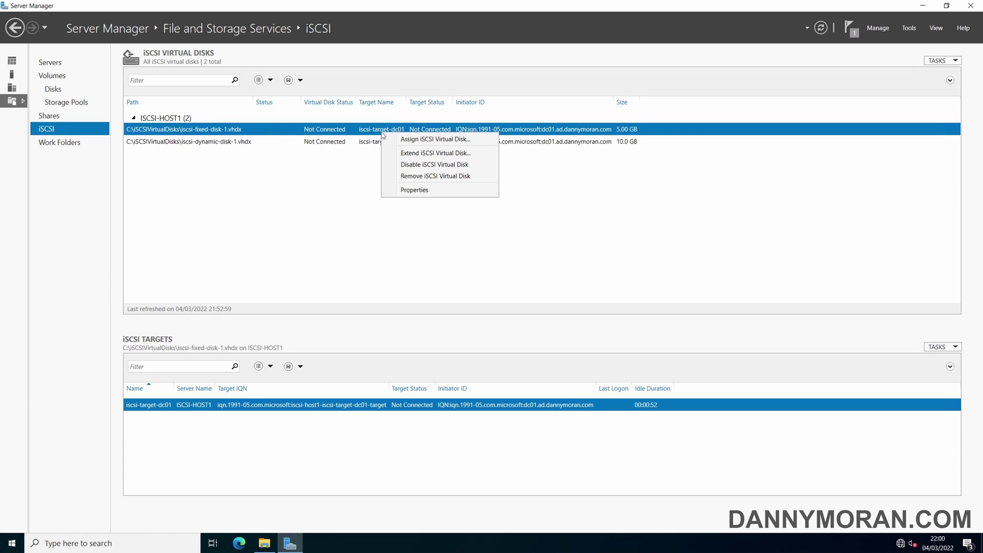
pyautogui.click(437, 153)
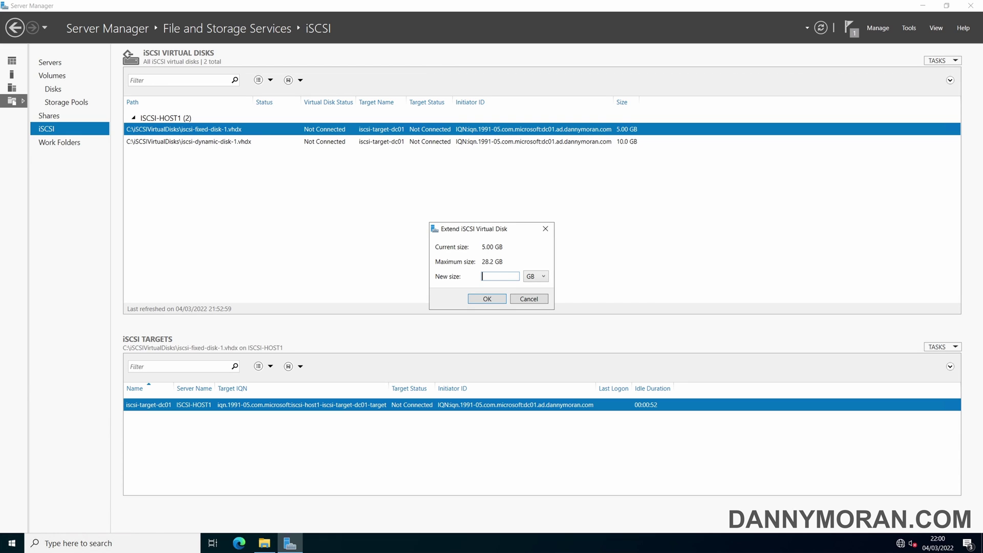
pyautogui.write('2')
pyautogui.click(489, 302)
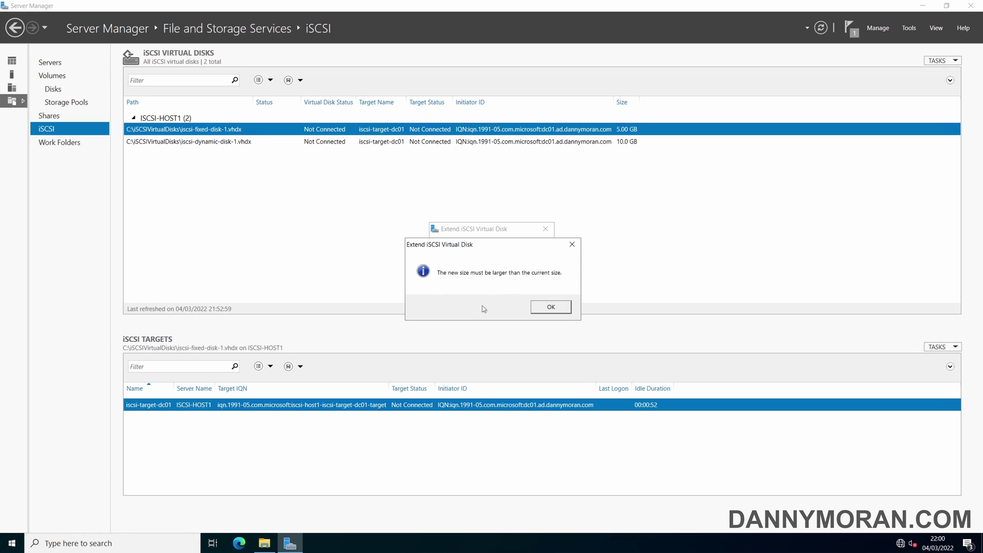
pyautogui.click(543, 308)
pyautogui.doubleClick(484, 277)
pyautogui.click(487, 299)
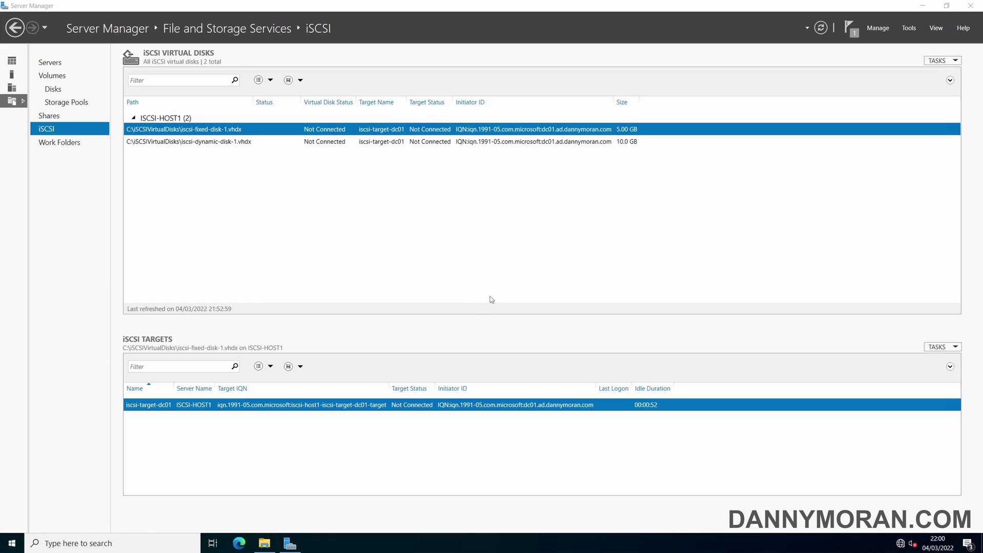
# - Extend the dynamic iSCSI virtual disk to 15 GB
pyautogui.rightClick(304, 142)
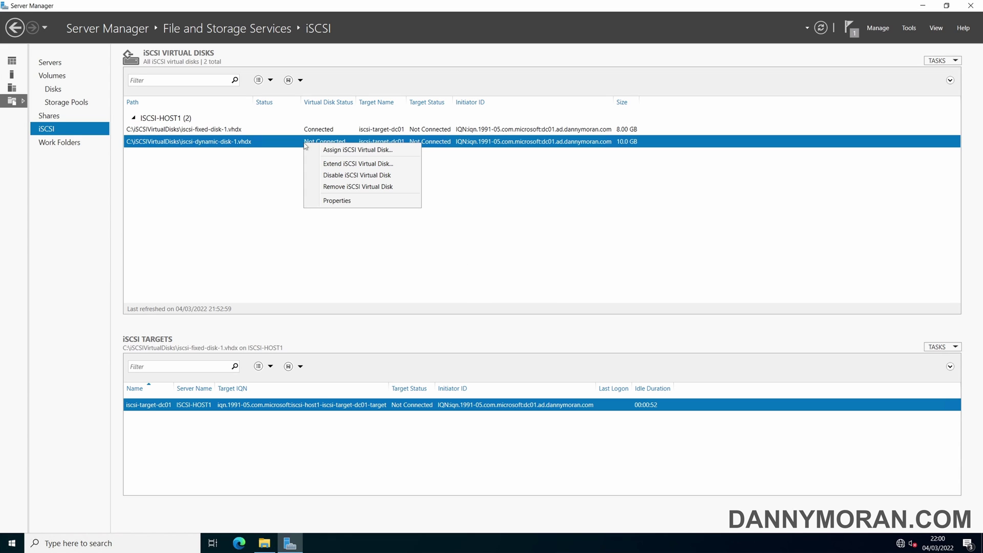
pyautogui.click(337, 164)
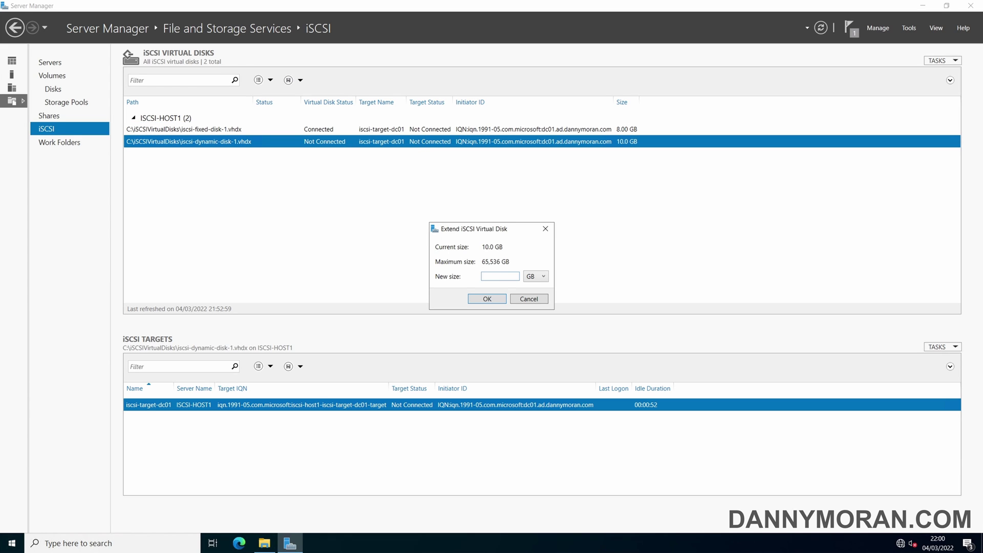
pyautogui.write('15')
pyautogui.click(487, 299)
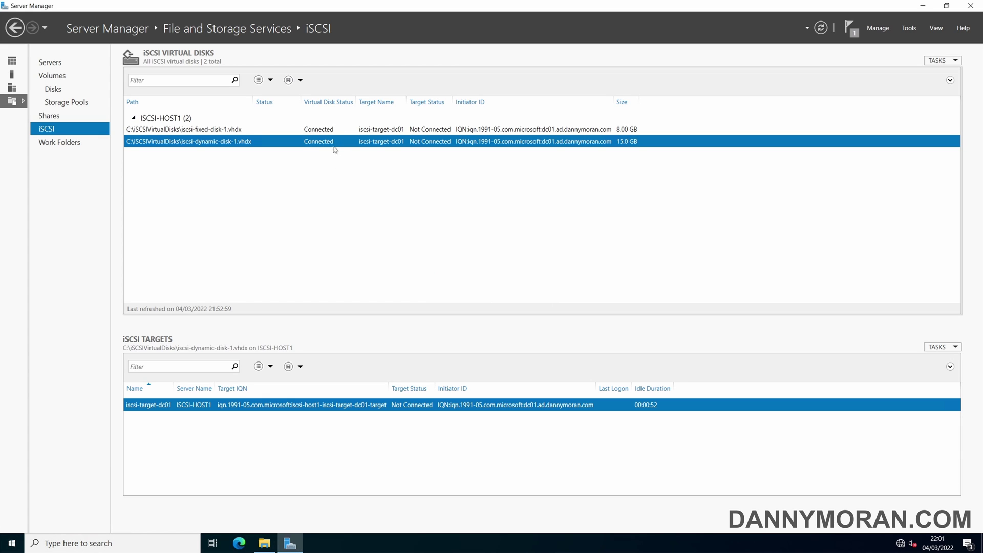
pyautogui.click(630, 131)
pyautogui.click(630, 141)
pyautogui.moveTo(265, 543)
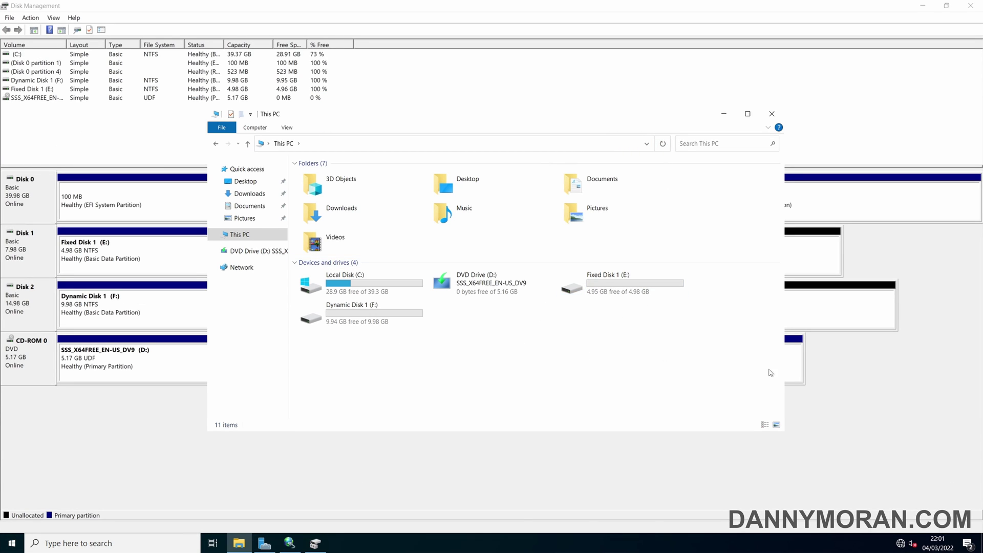
# - Turn Disk 1's 3072 MB unallocated space into an NTFS volume labelled 'Fixed Disk 2'
pyautogui.click(843, 434)
pyautogui.click(430, 255)
pyautogui.click(533, 257)
pyautogui.click(548, 306)
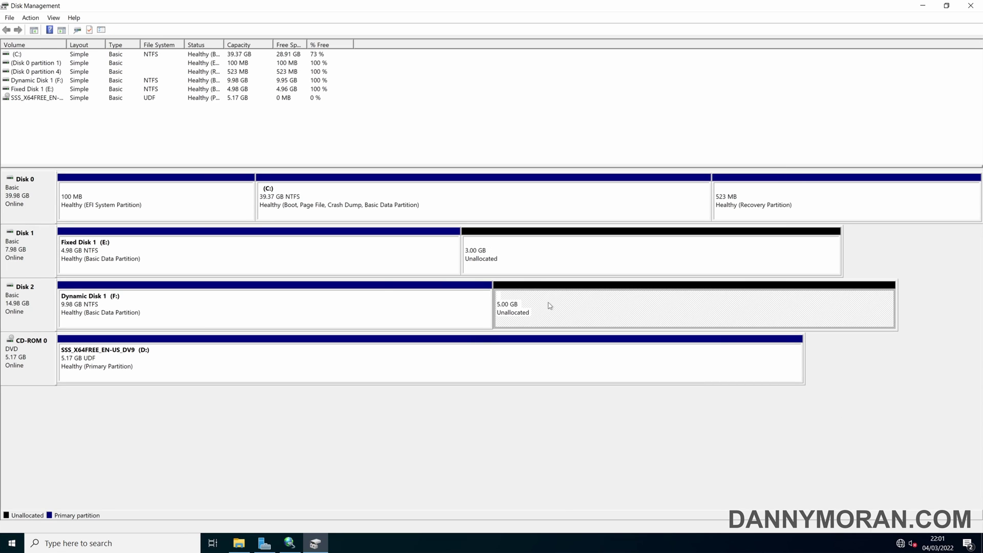
pyautogui.click(500, 254)
pyautogui.rightClick(500, 253)
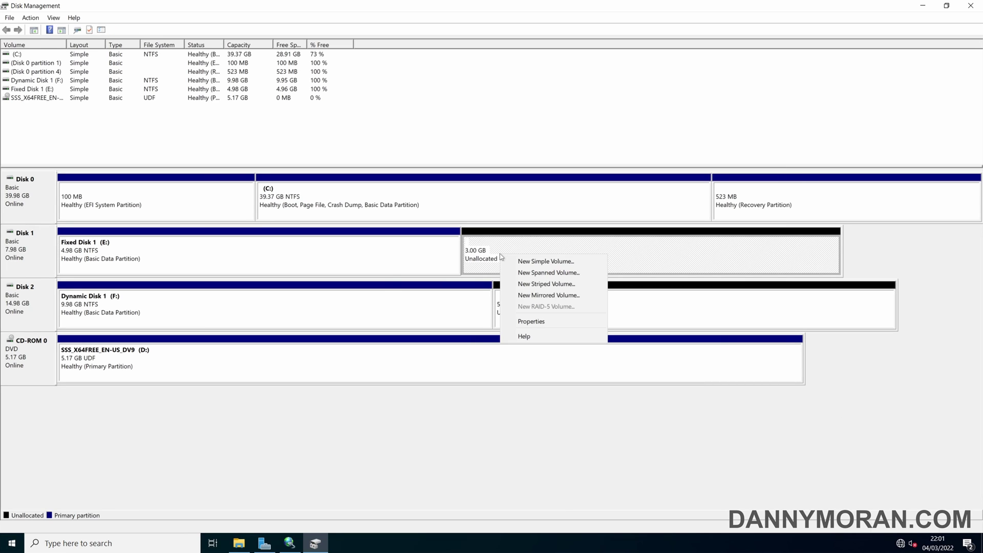
pyautogui.click(557, 262)
pyautogui.click(199, 238)
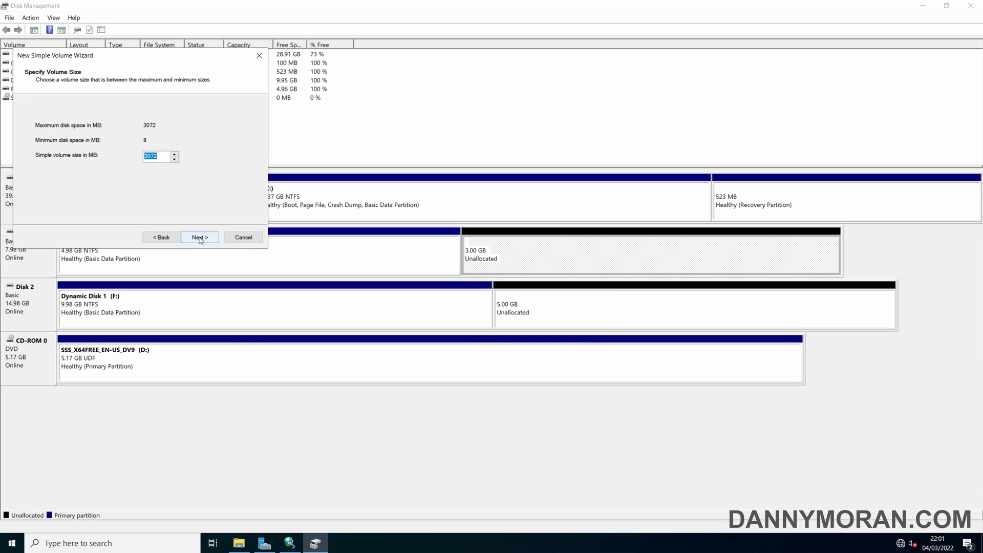
pyautogui.click(199, 238)
pyautogui.click(199, 238)
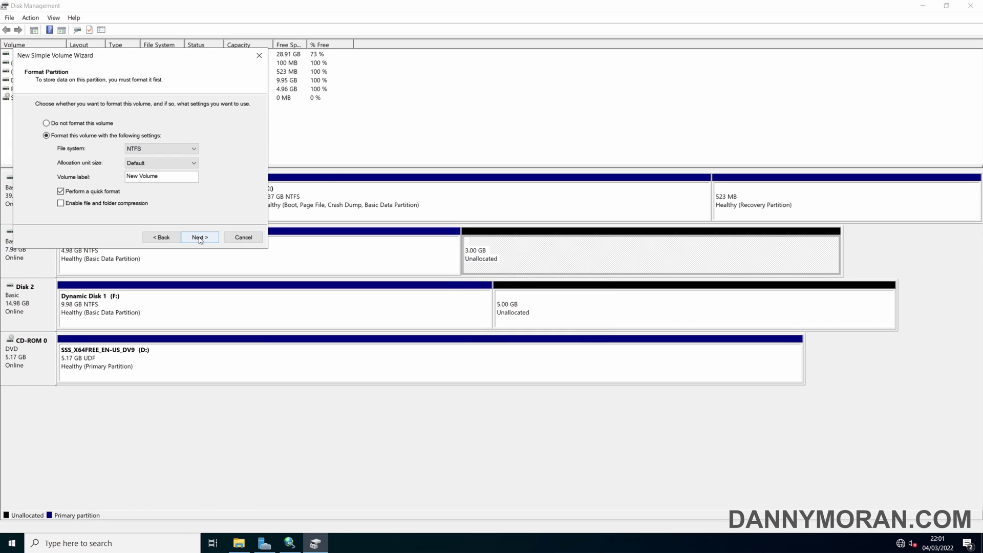
pyautogui.write('Fixed Disk 2')
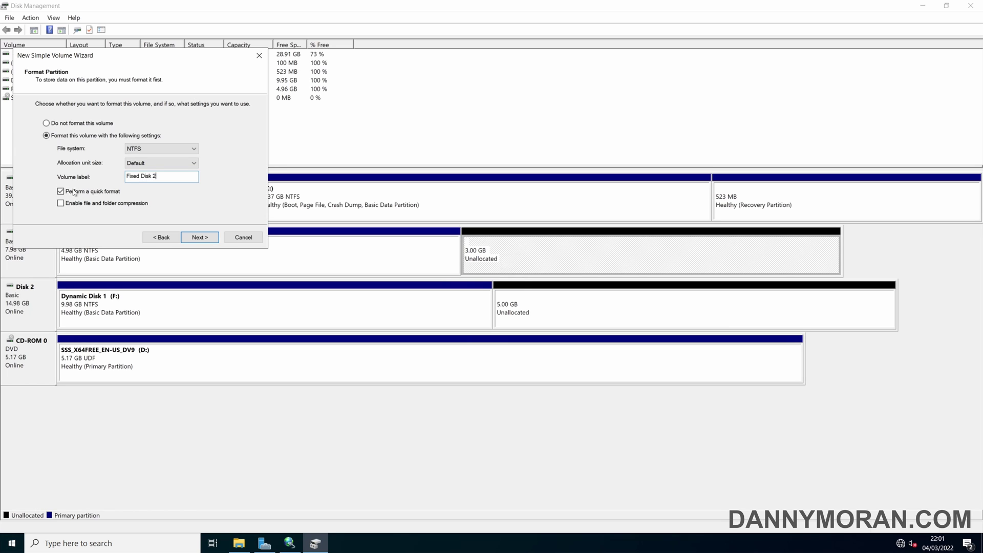
pyautogui.click(214, 238)
pyautogui.click(210, 237)
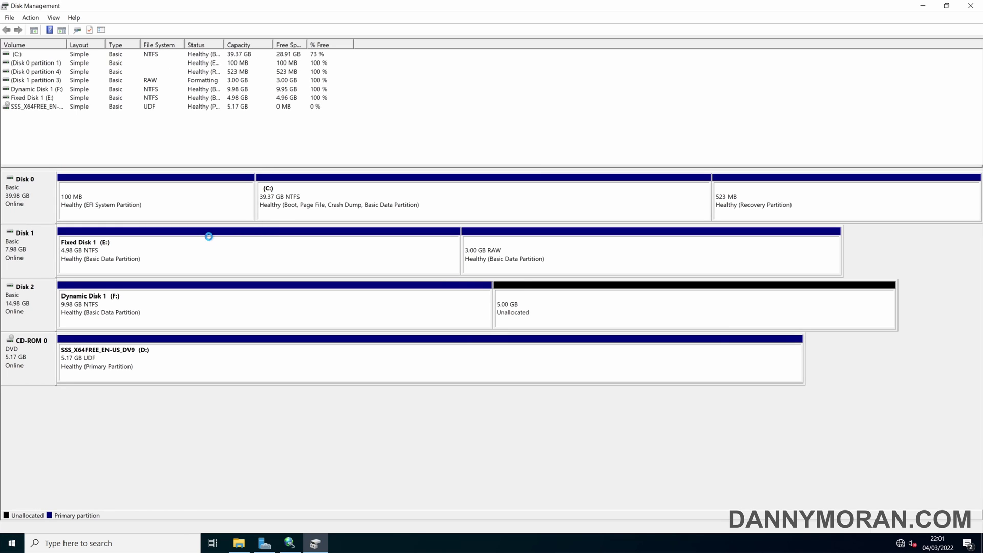
# - Extend Dynamic Disk 1 (F:) with all 5120 MB of free space
pyautogui.click(457, 303)
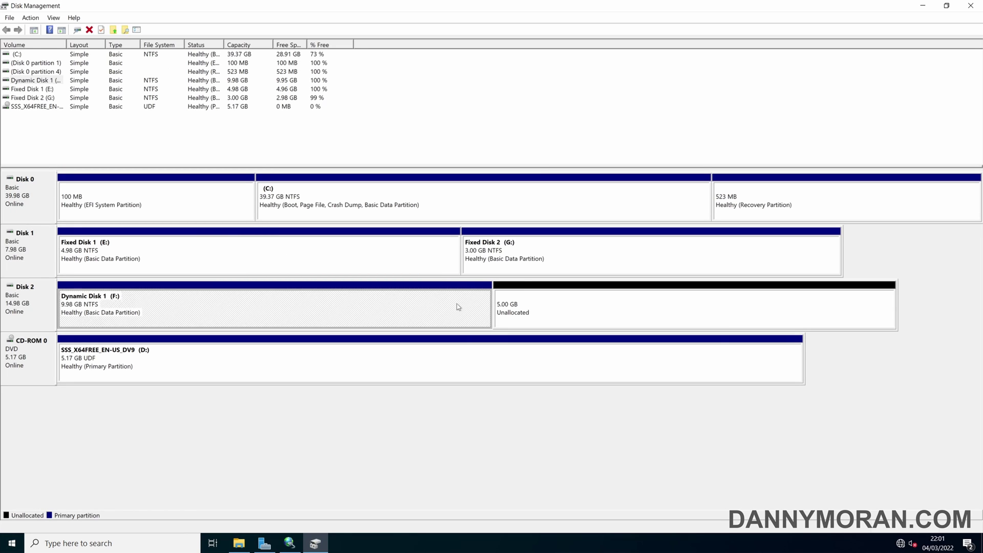
pyautogui.rightClick(434, 305)
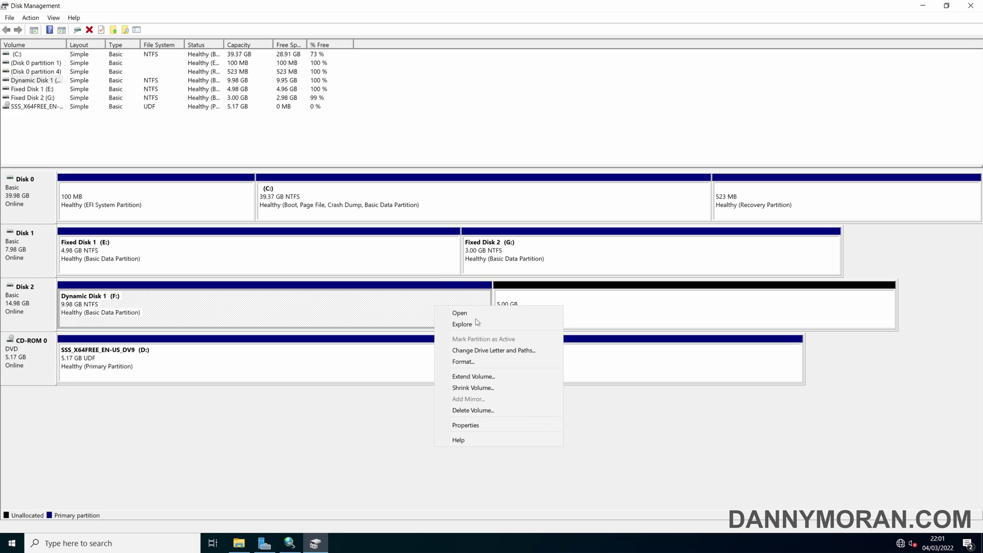
pyautogui.click(490, 376)
pyautogui.click(200, 247)
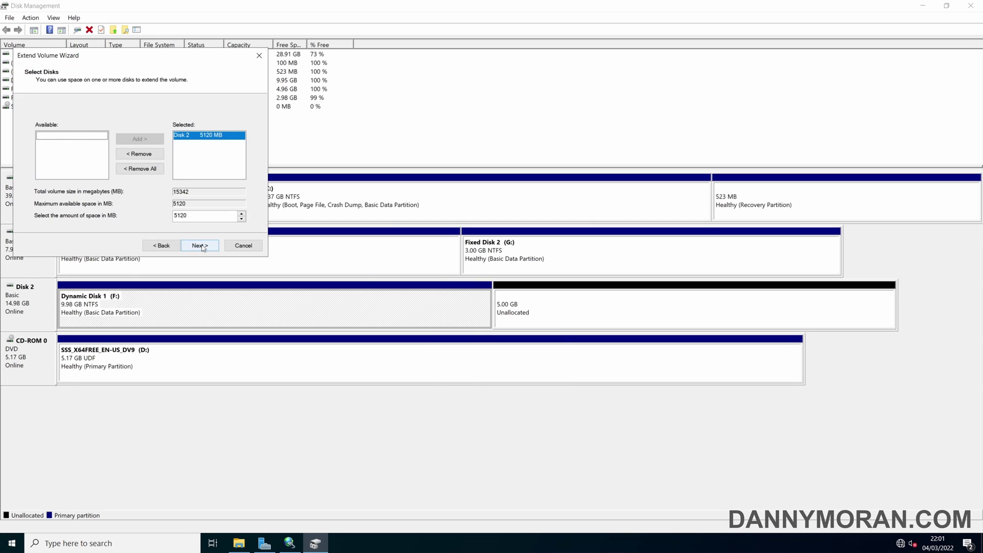
pyautogui.click(201, 246)
pyautogui.click(199, 245)
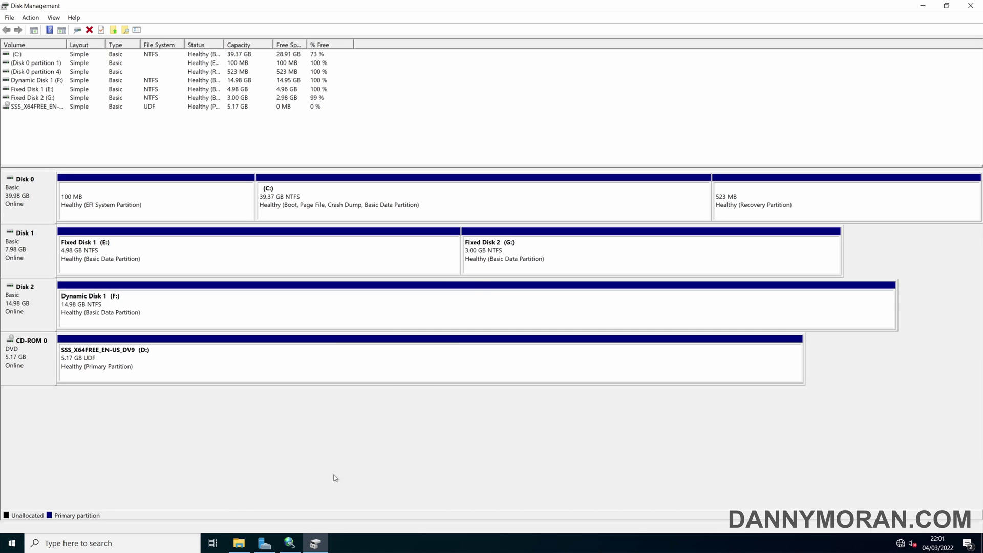
pyautogui.click(239, 543)
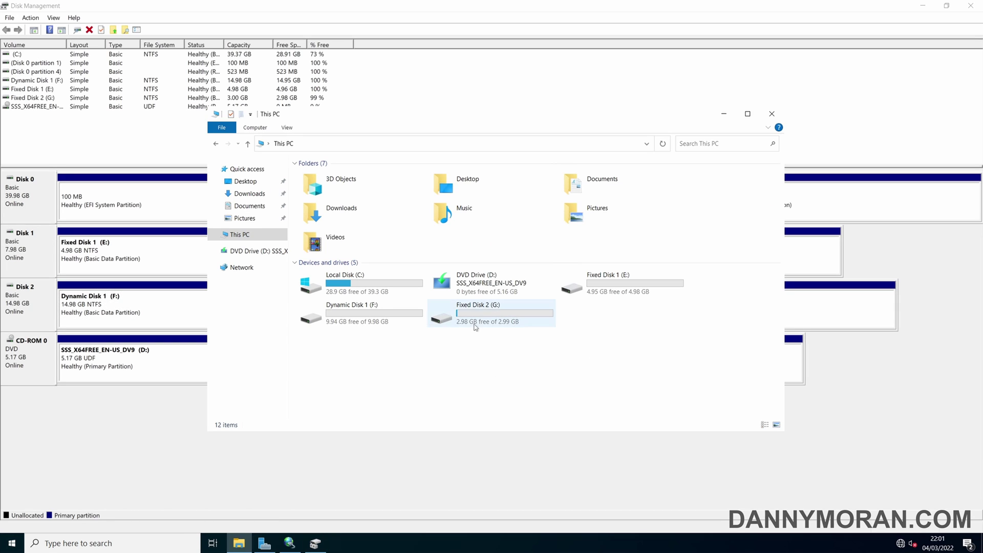
pyautogui.doubleClick(488, 316)
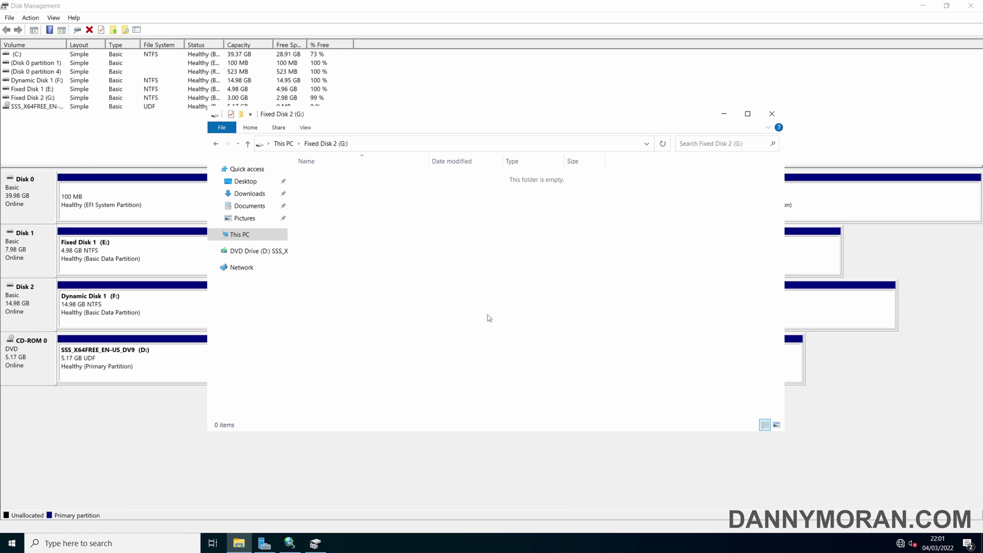
pyautogui.hotkey('alt', 'Left')
pyautogui.press('f')
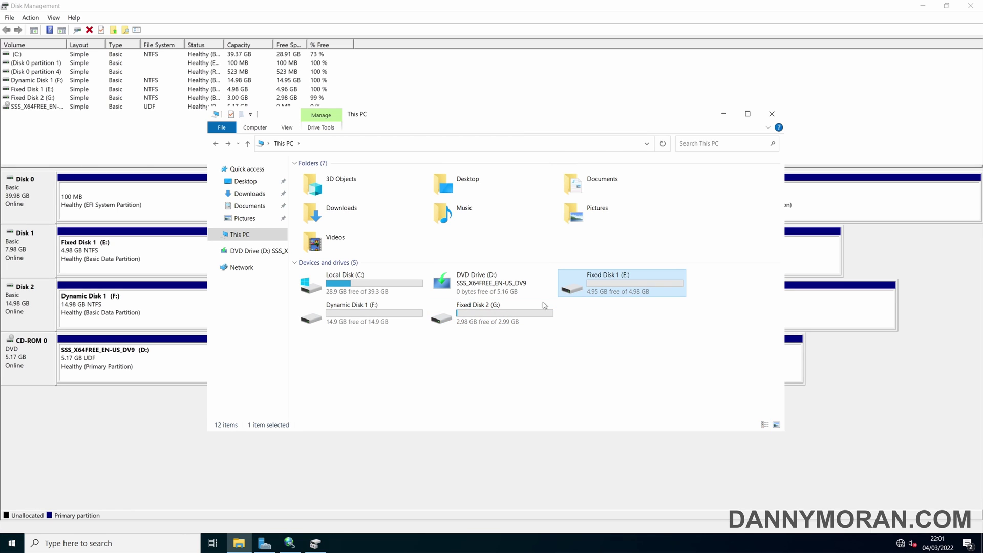
pyautogui.doubleClick(388, 323)
pyautogui.hotkey('alt', 'Left')
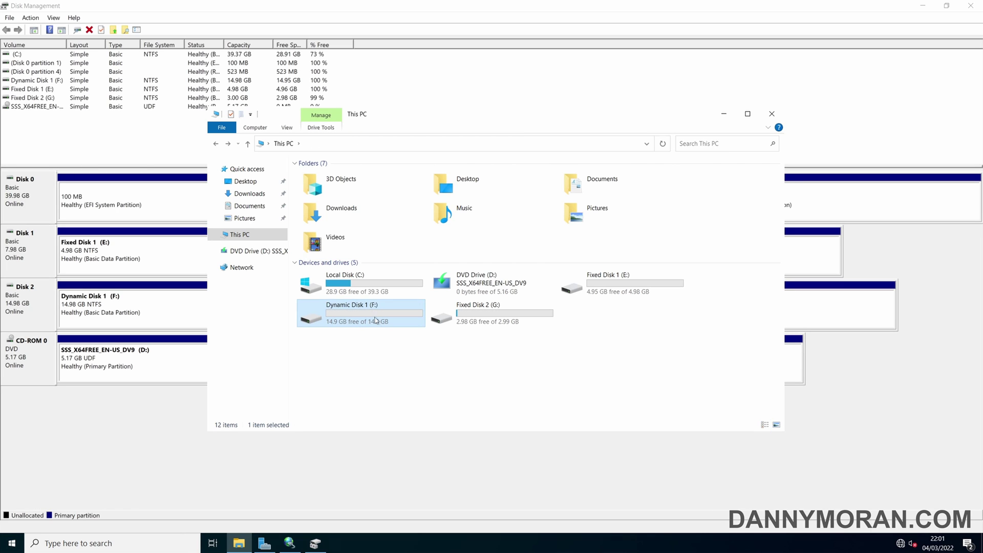
pyautogui.click(466, 451)
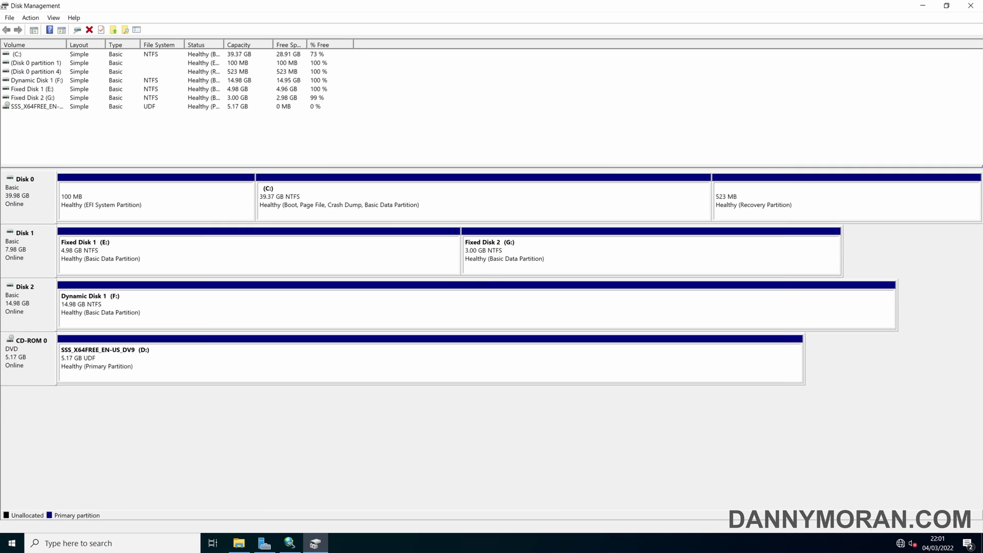